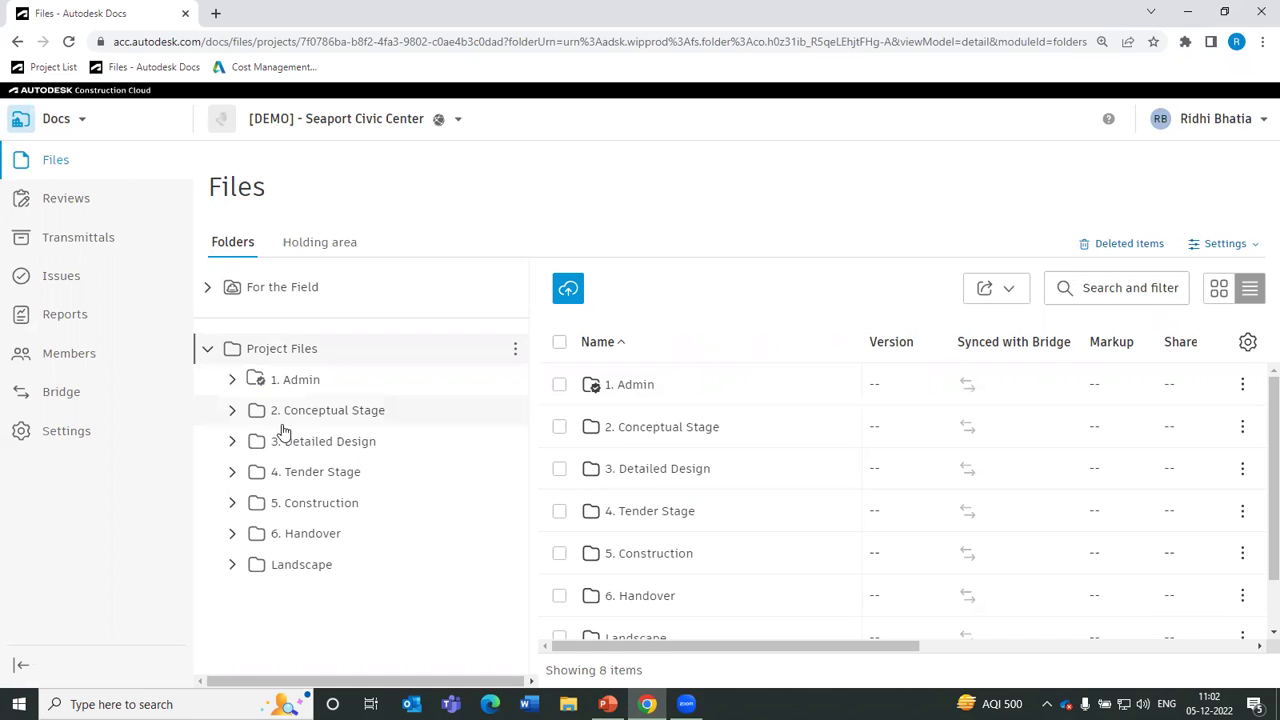
Expand 3. Detailed Design, Design Management and 1. Design Development in the project folder tree and review their subfolders
click(233, 442)
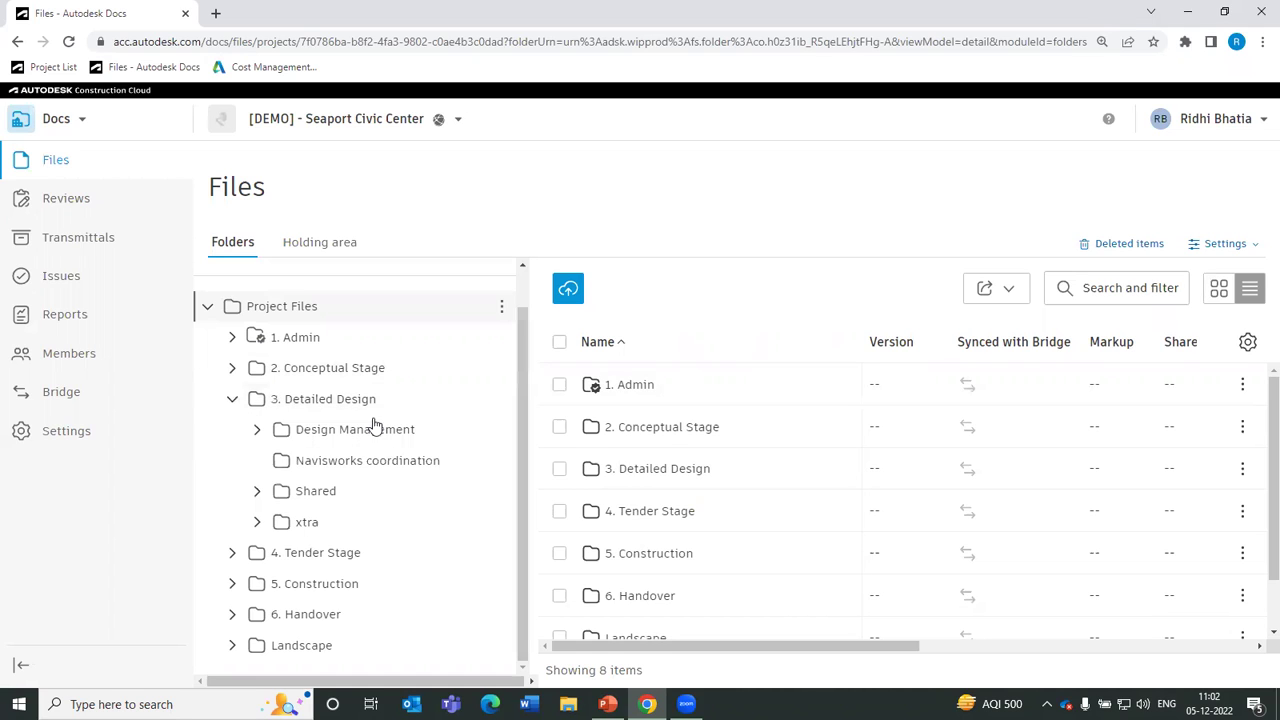
click(262, 430)
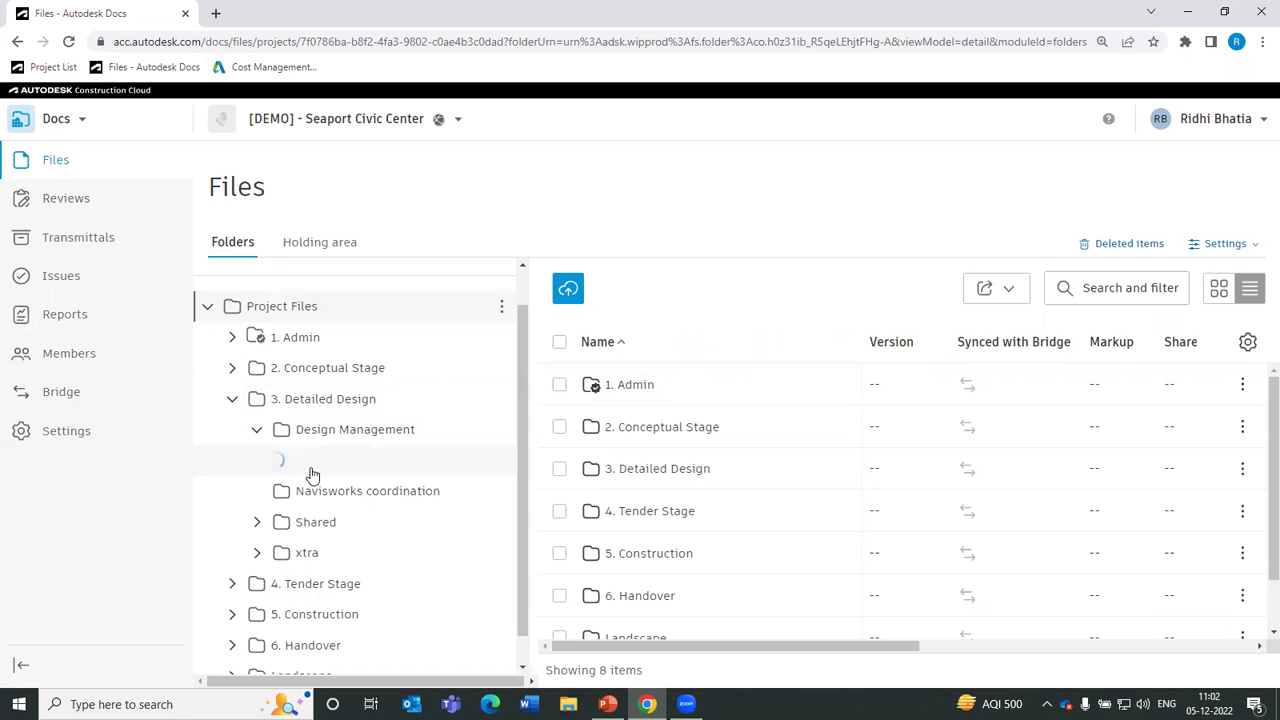
click(430, 446)
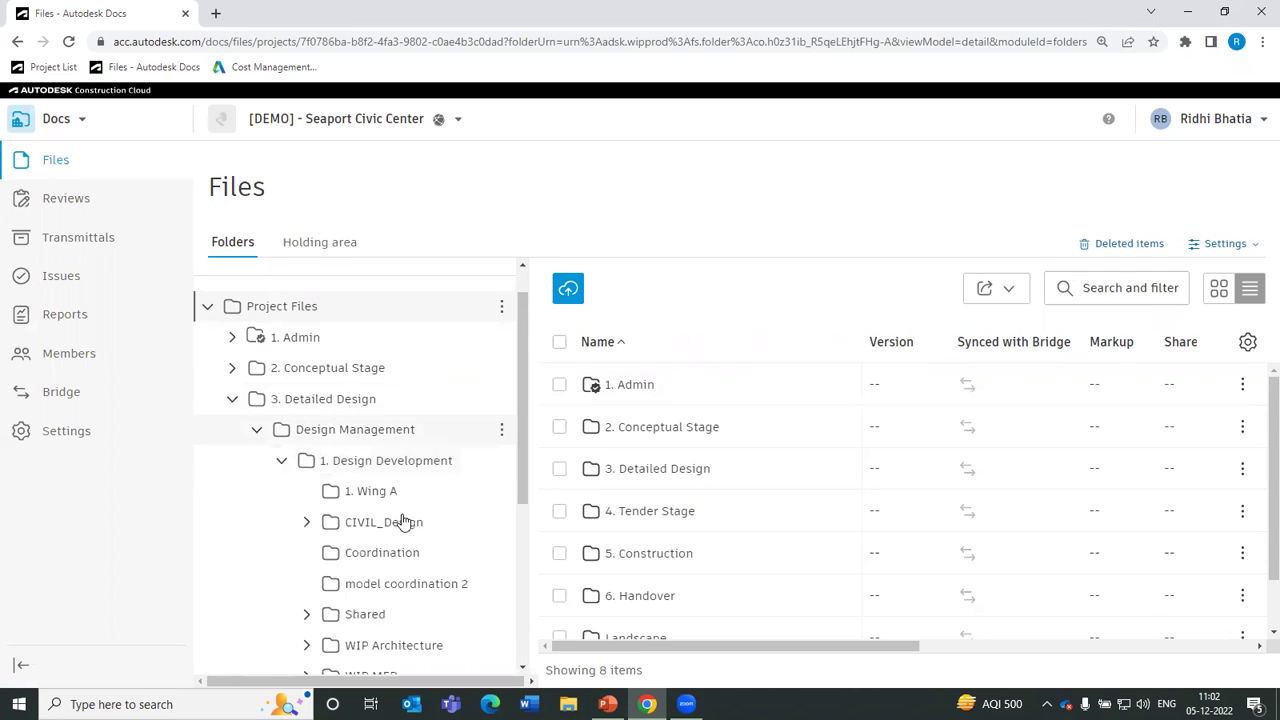
scroll(380, 460, down, 1)
scroll(388, 498, down, 1)
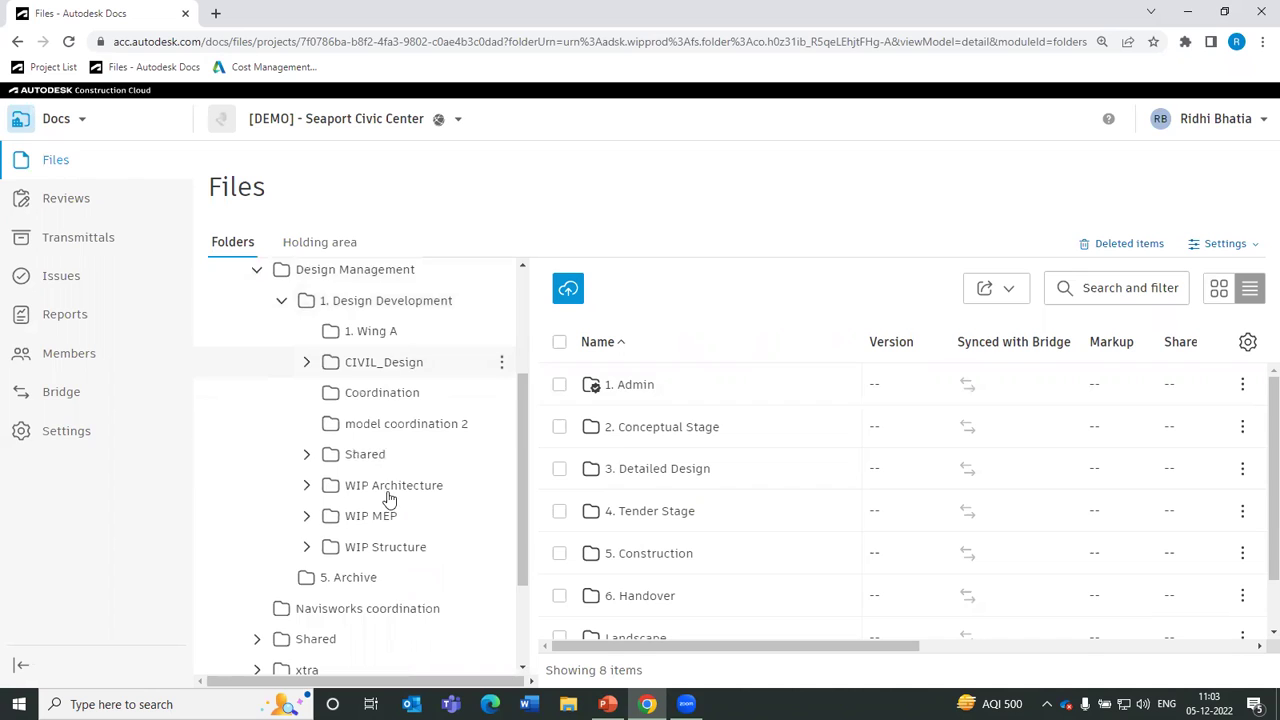
scroll(383, 350, down, 2)
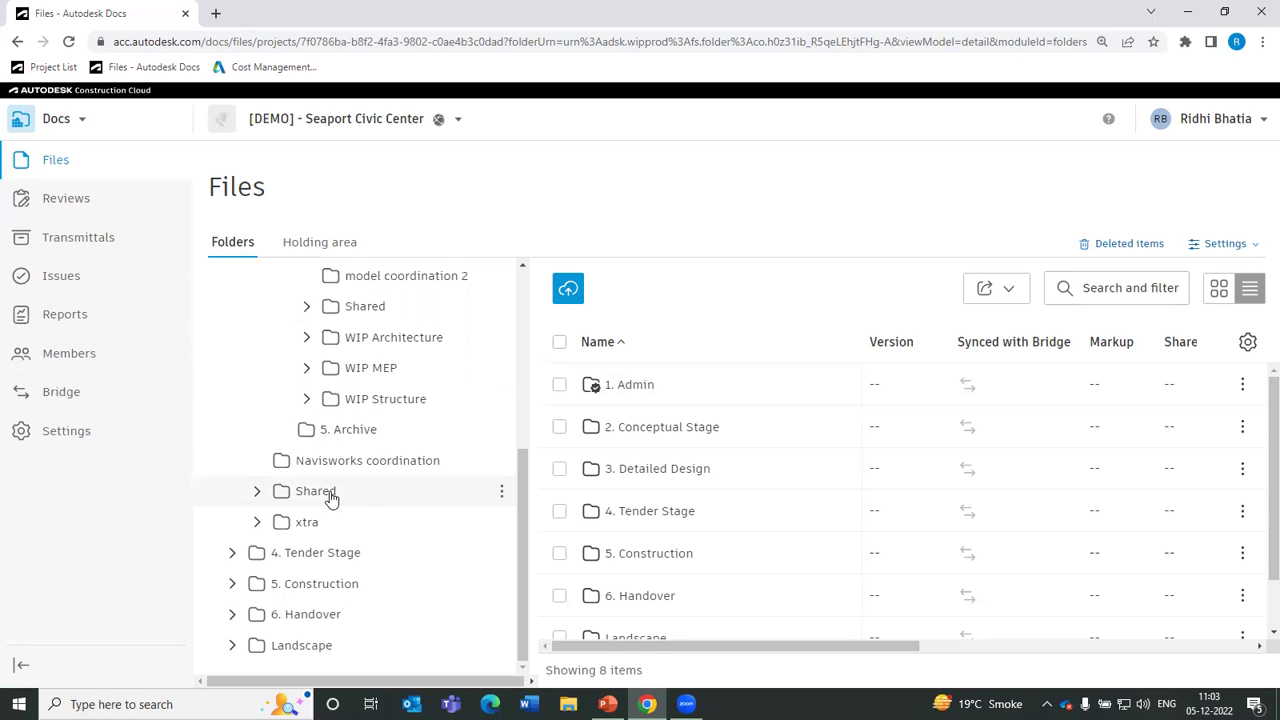
Open the project's CTPLD - Naming Standard from the file settings for customization
click(1214, 247)
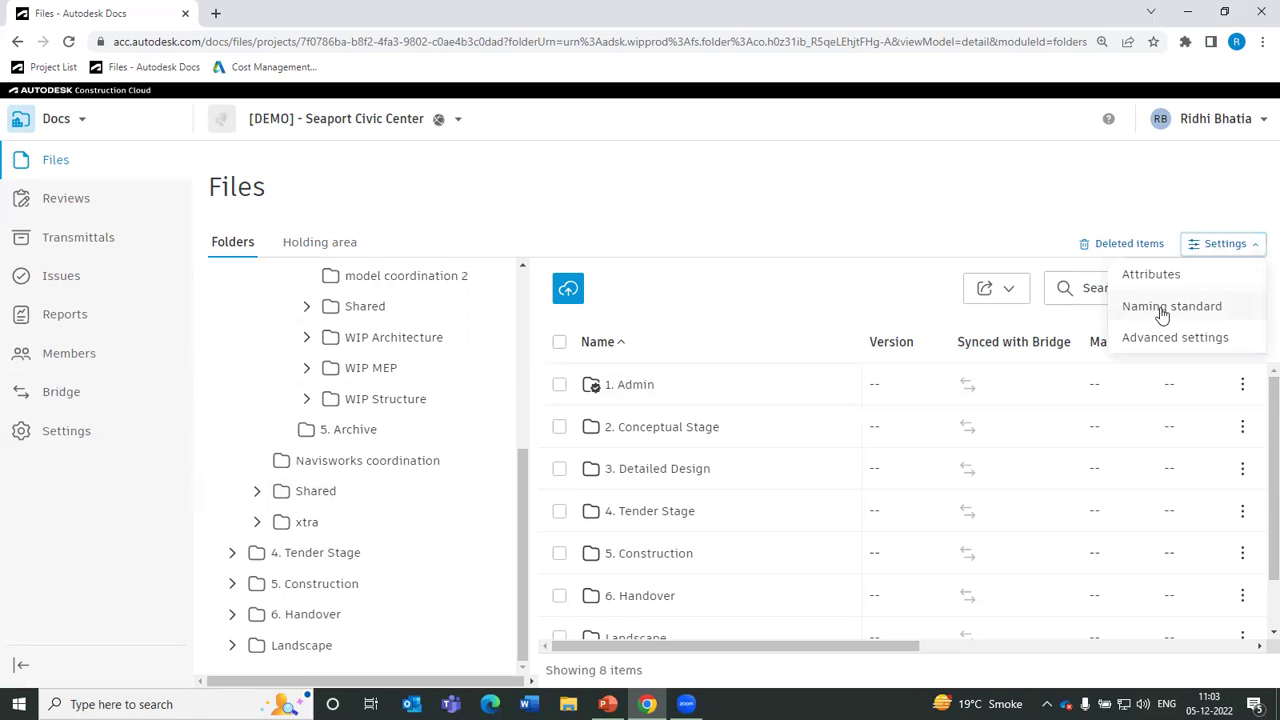
click(1163, 314)
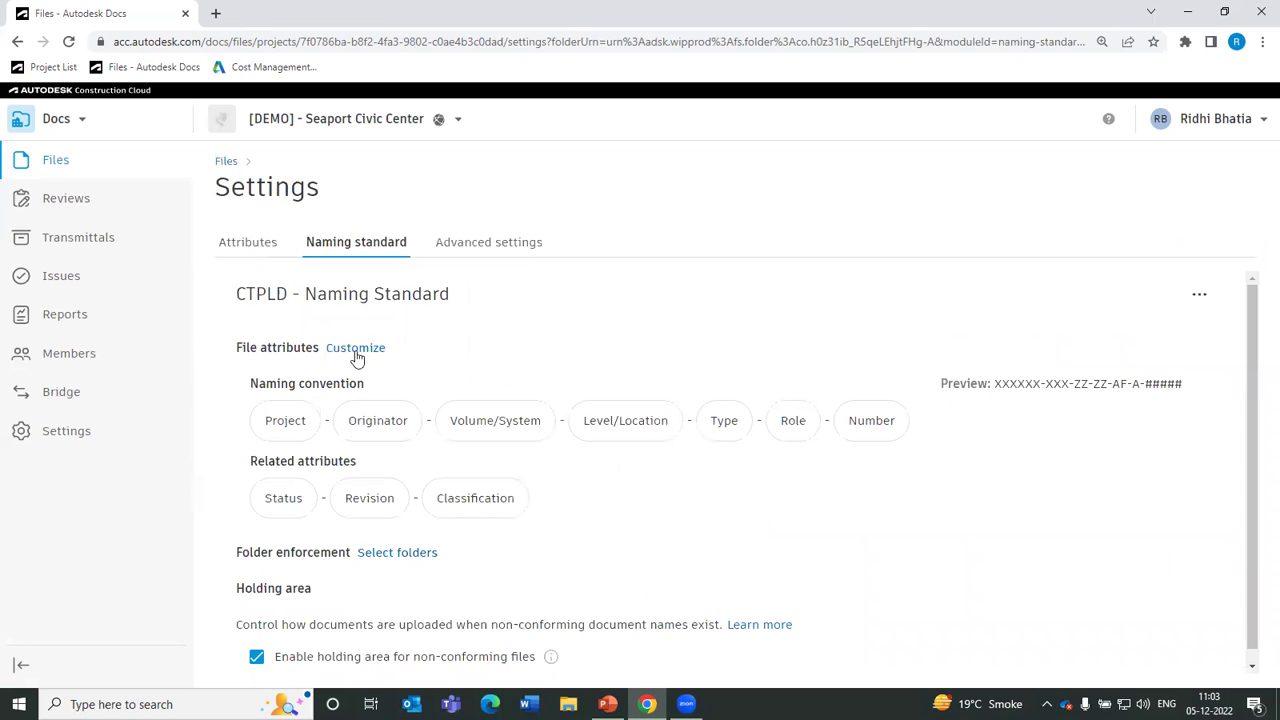
click(355, 349)
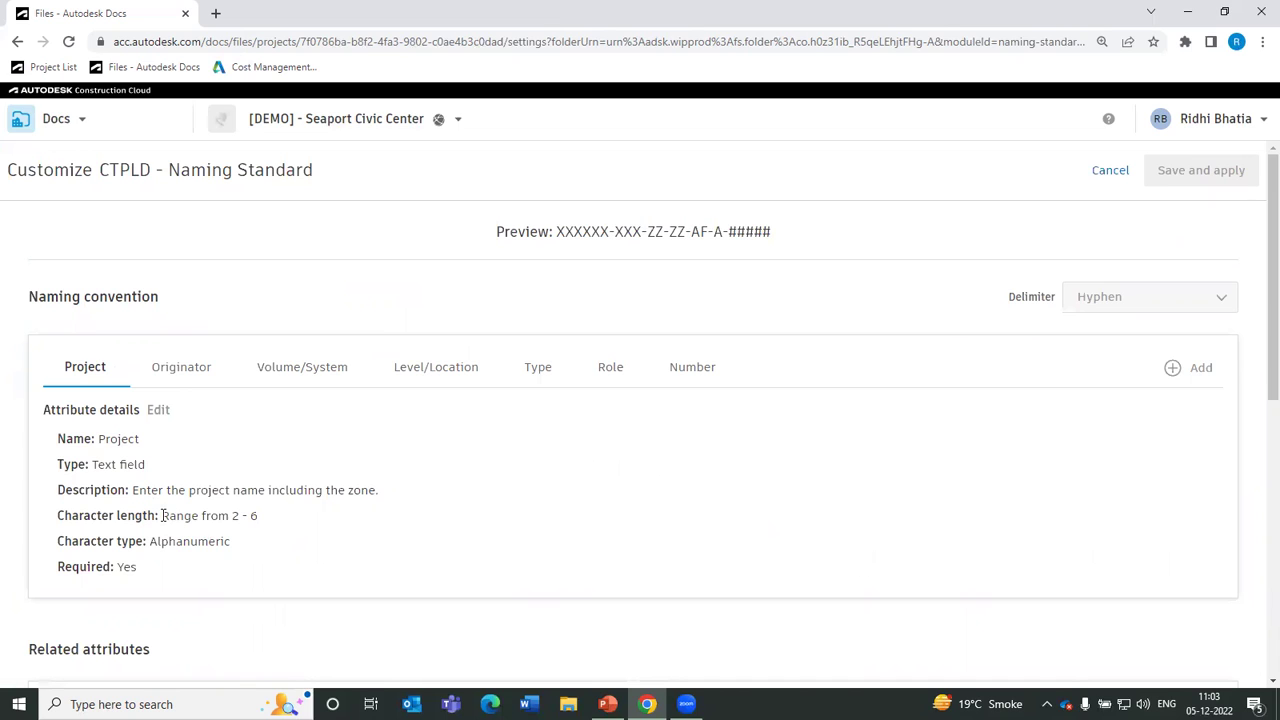
Review the Project attribute's character length, the Originator and Volume/System attributes, and the Level/Location codes of the naming convention
triple_click(255, 517)
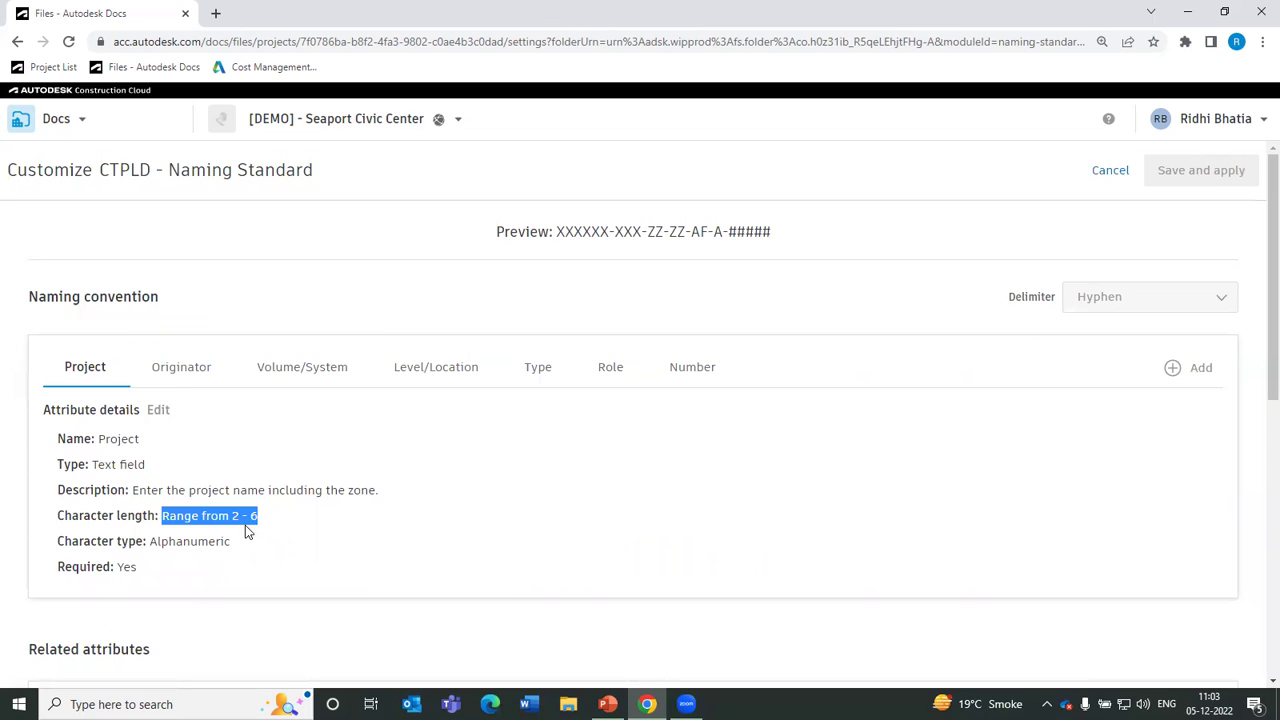
click(322, 527)
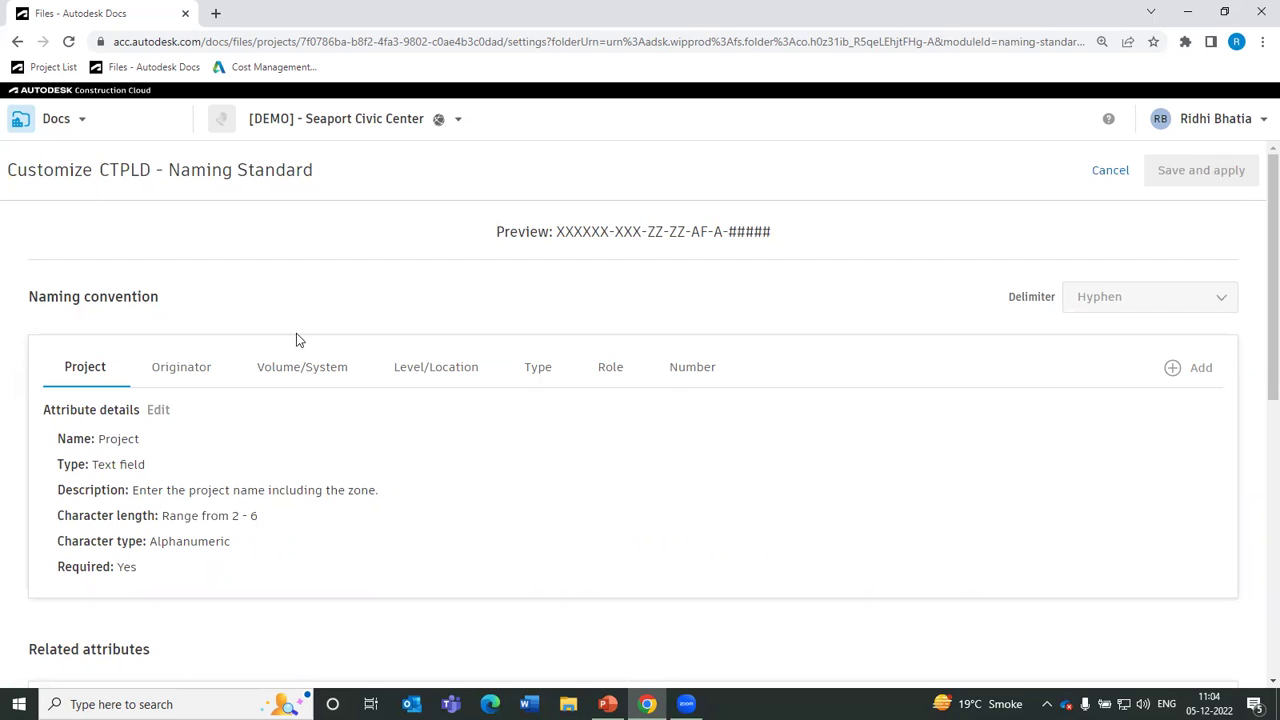
click(181, 380)
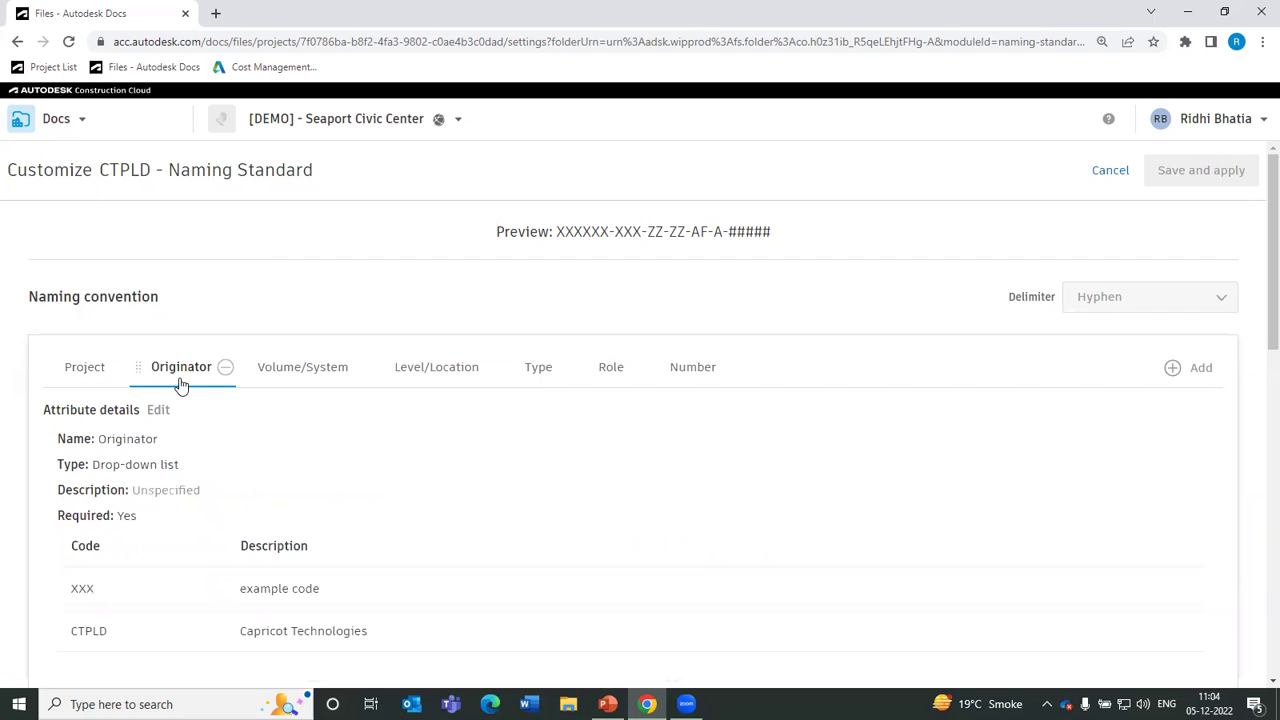
scroll(168, 532, down, 1)
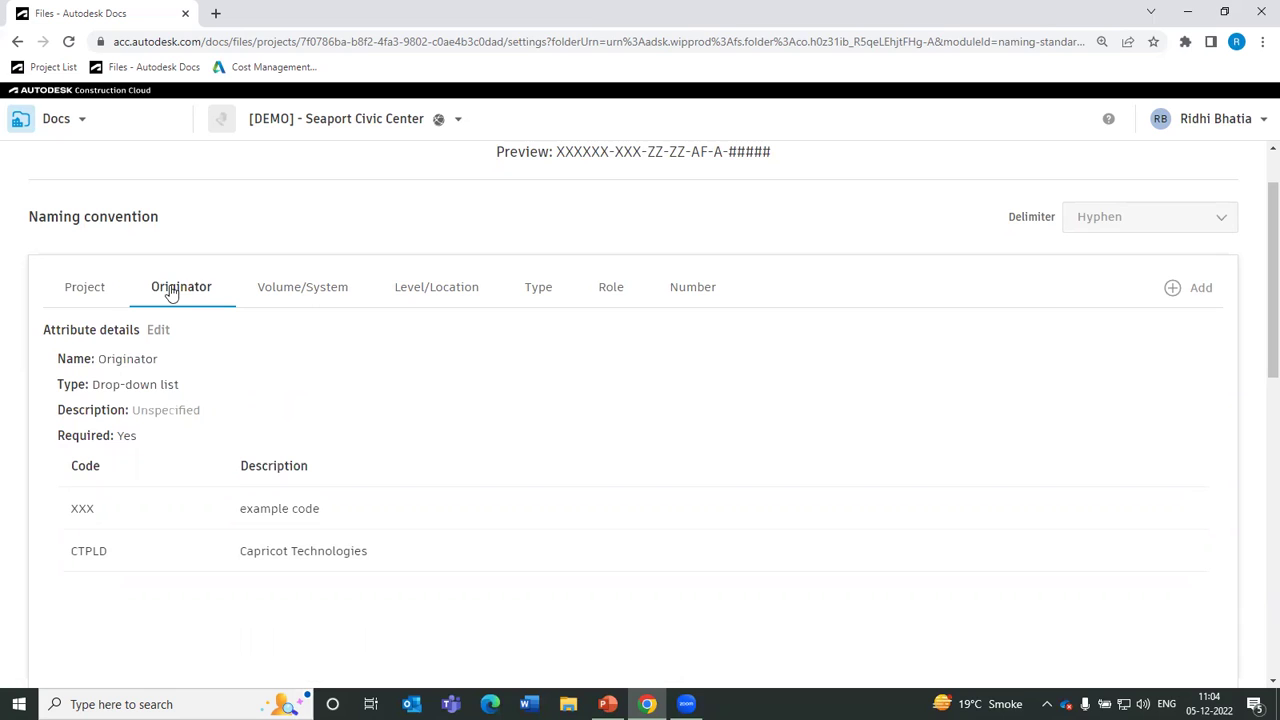
mouse_move(186, 296)
click(312, 290)
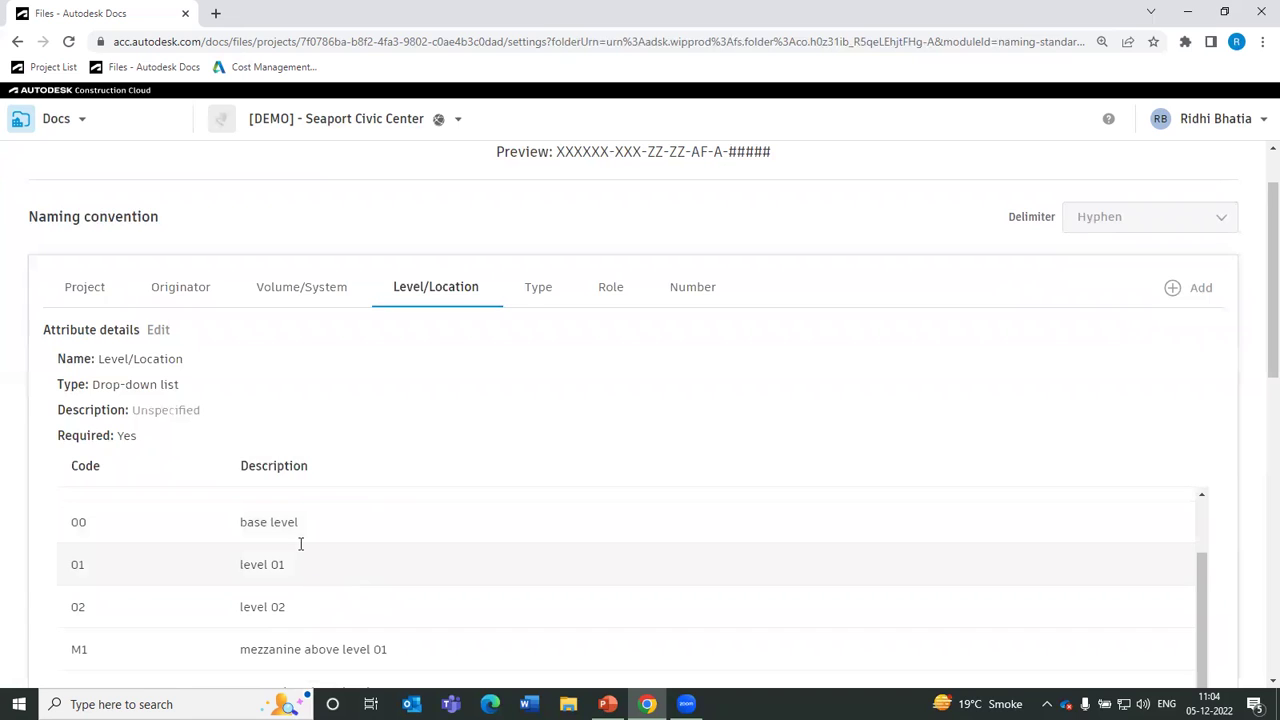
scroll(298, 538, up, 2)
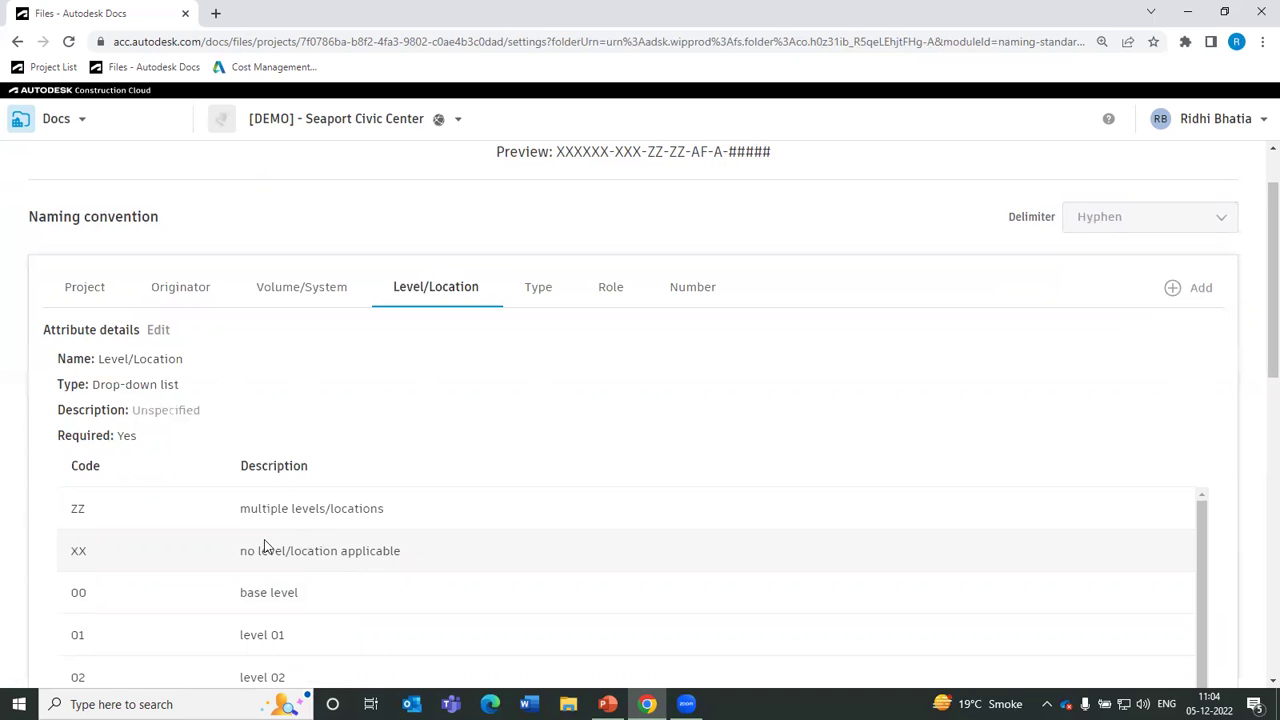
scroll(339, 592, down, 2)
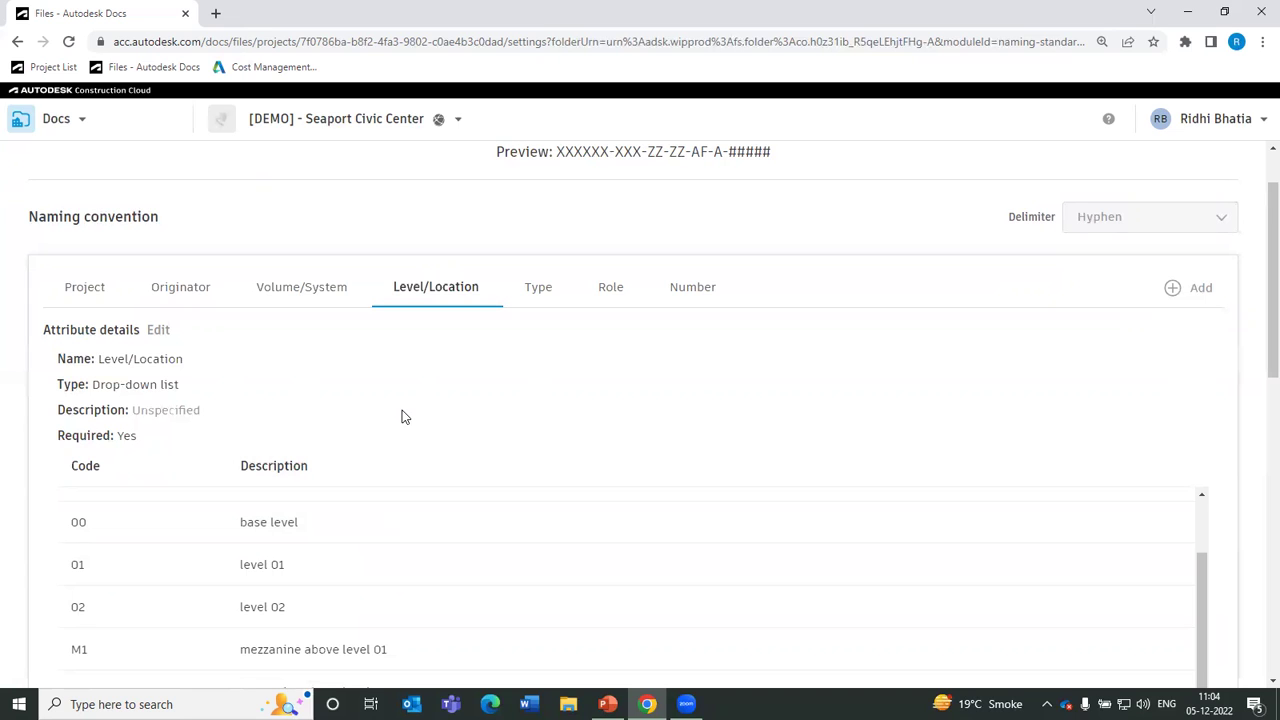
Review the full list of codes and descriptions for the naming convention's Type attribute
click(538, 290)
scroll(310, 570, down, 5)
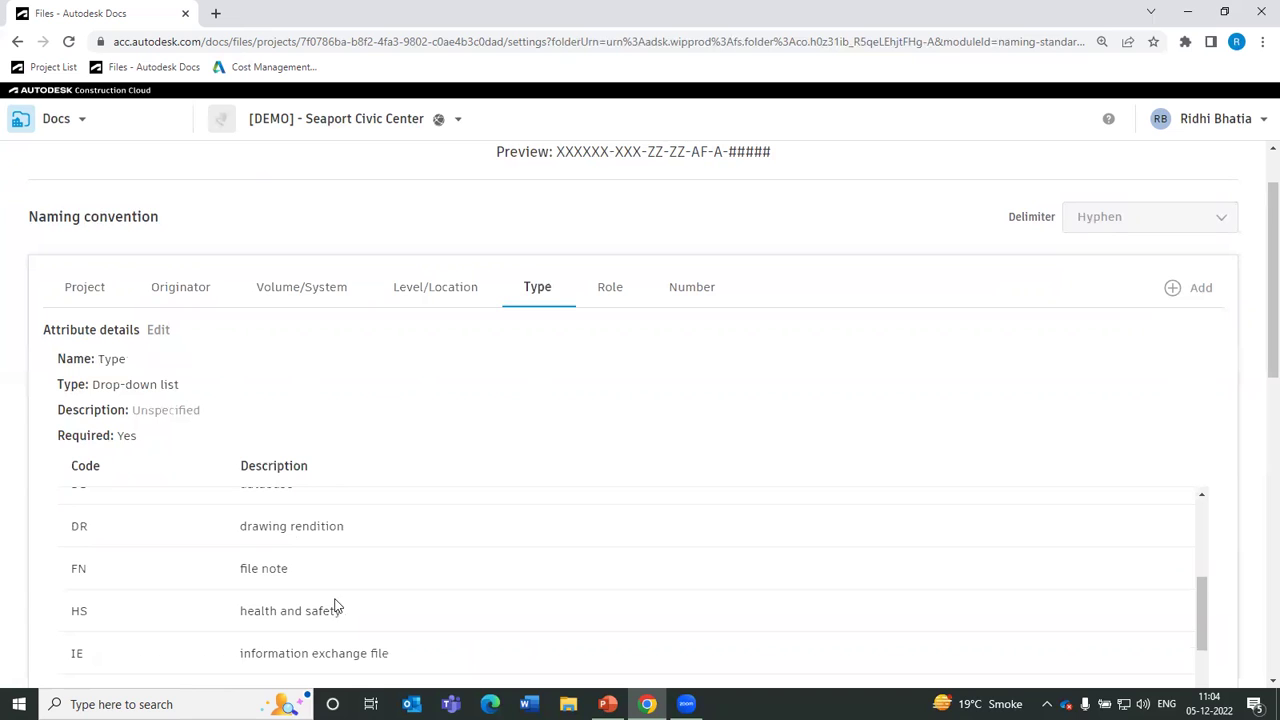
scroll(275, 600, down, 1)
scroll(285, 587, up, 2)
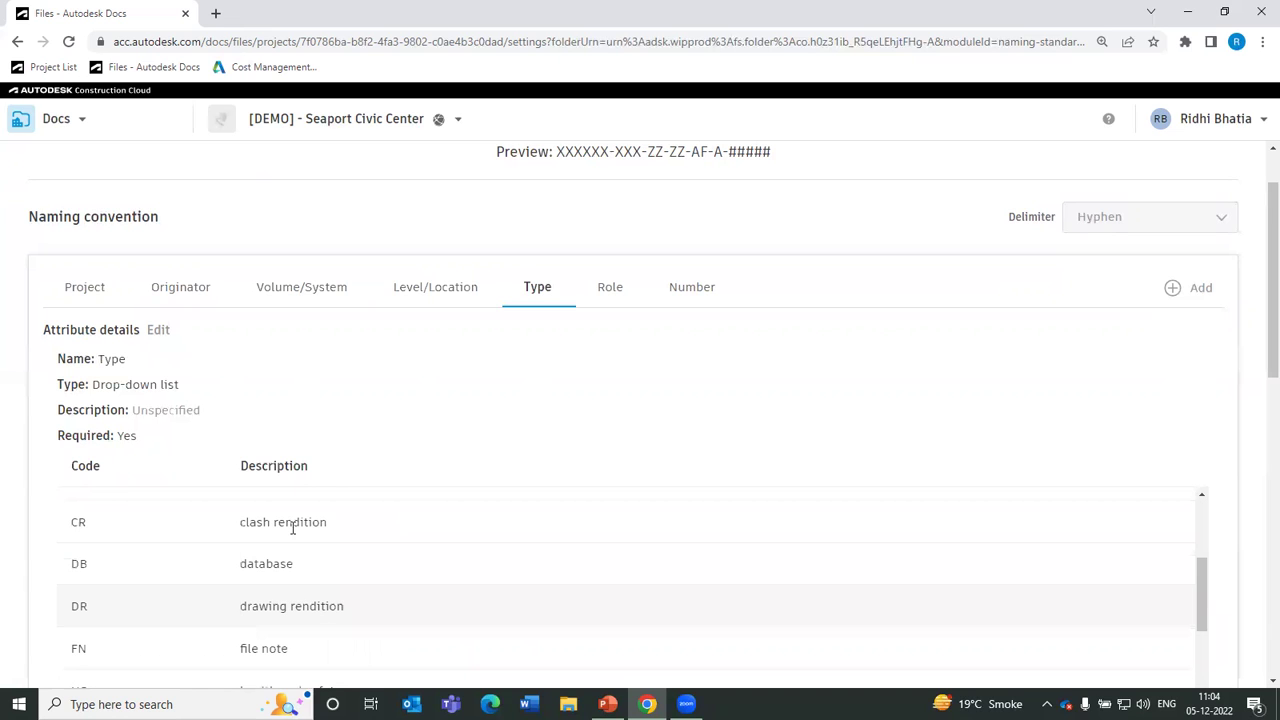
scroll(314, 630, down, 3)
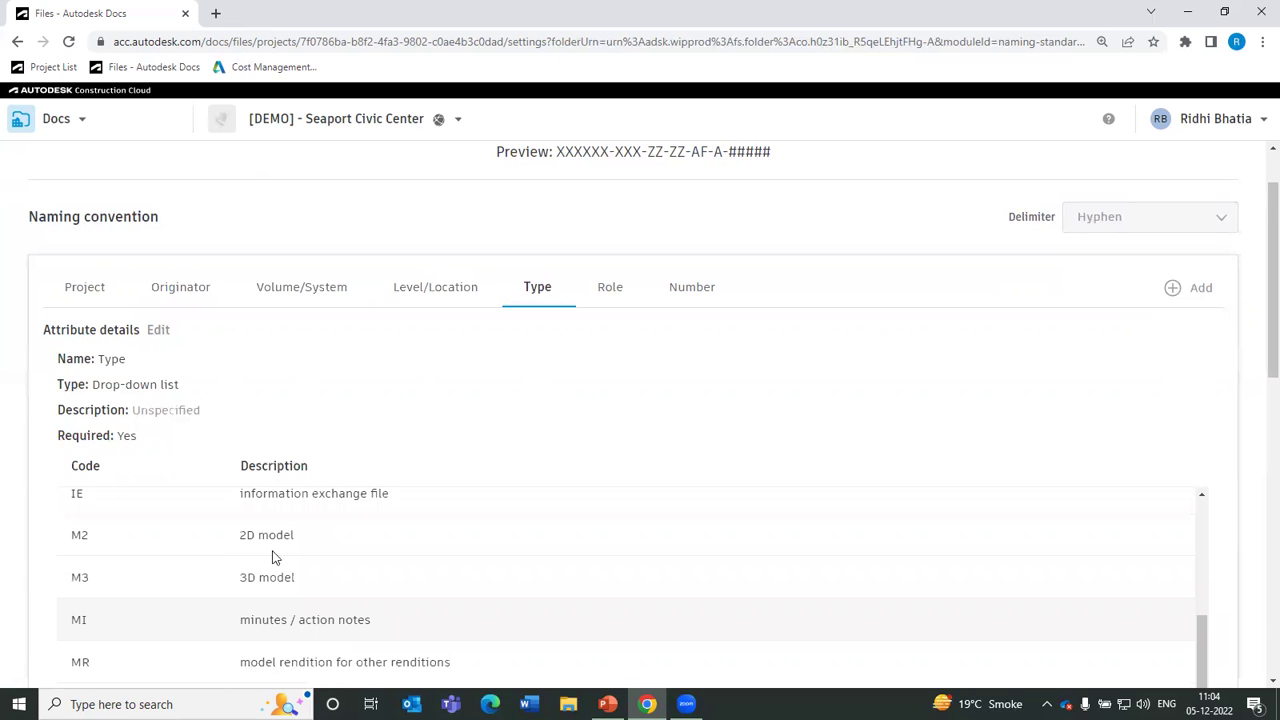
scroll(347, 599, down, 3)
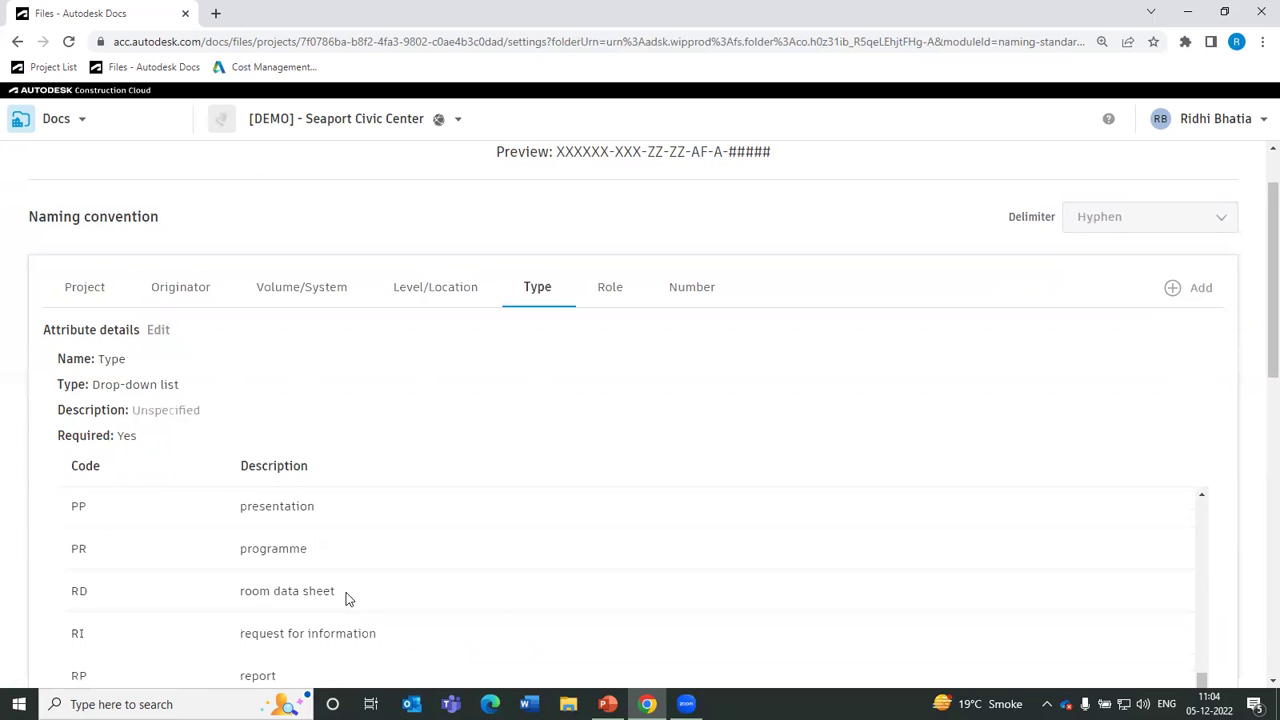
scroll(318, 630, down, 2)
scroll(351, 605, down, 2)
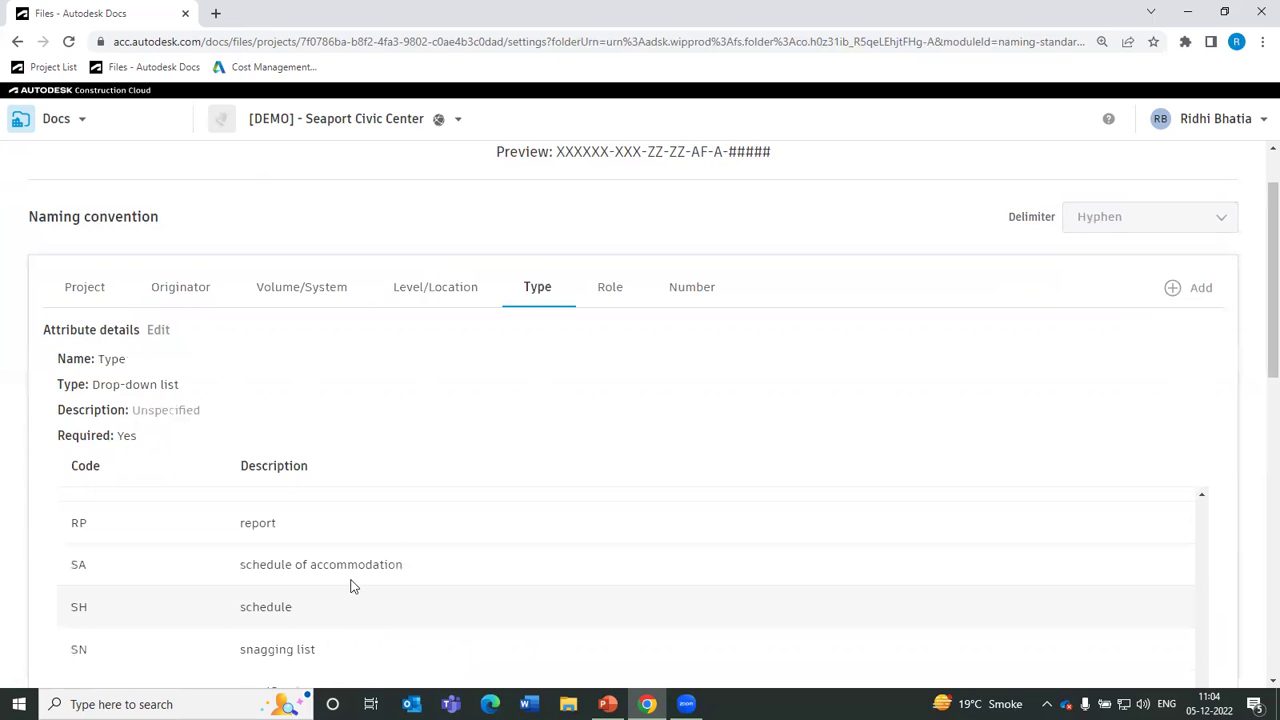
scroll(350, 588, up, 5)
scroll(440, 409, up, 5)
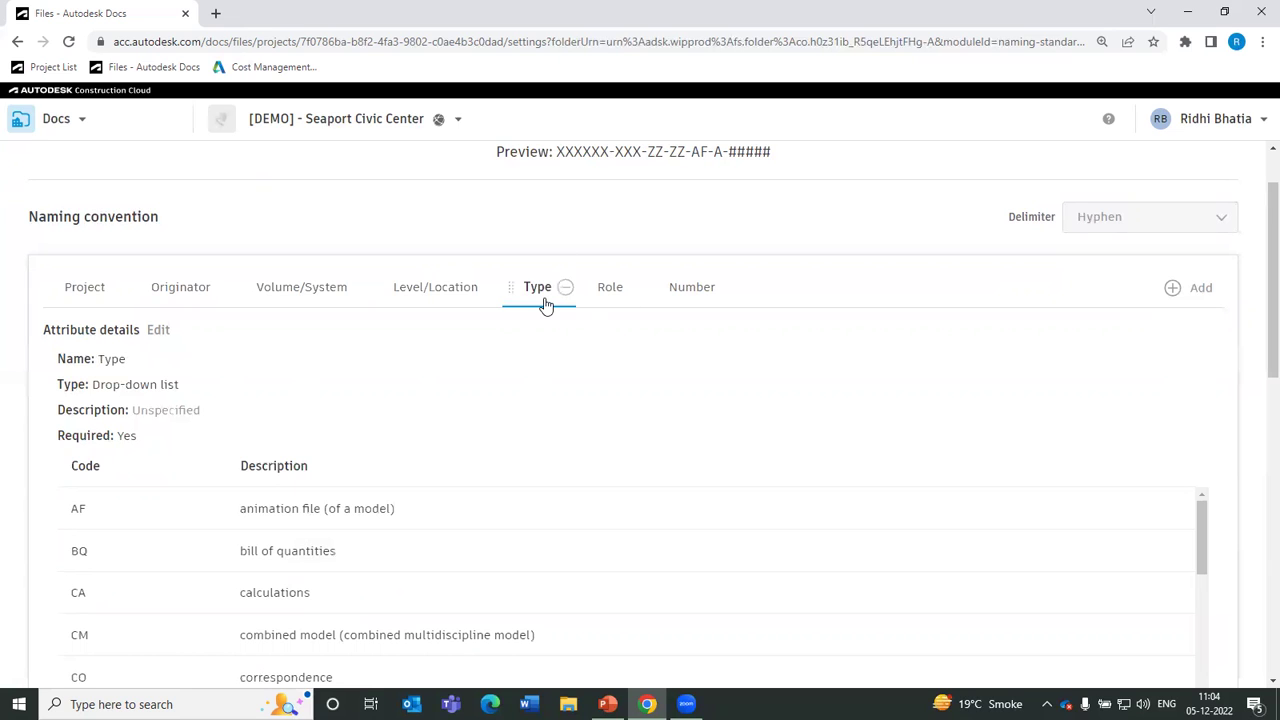
Review the naming convention's Role codes and the Number attribute's character length
click(604, 298)
scroll(266, 551, down, 2)
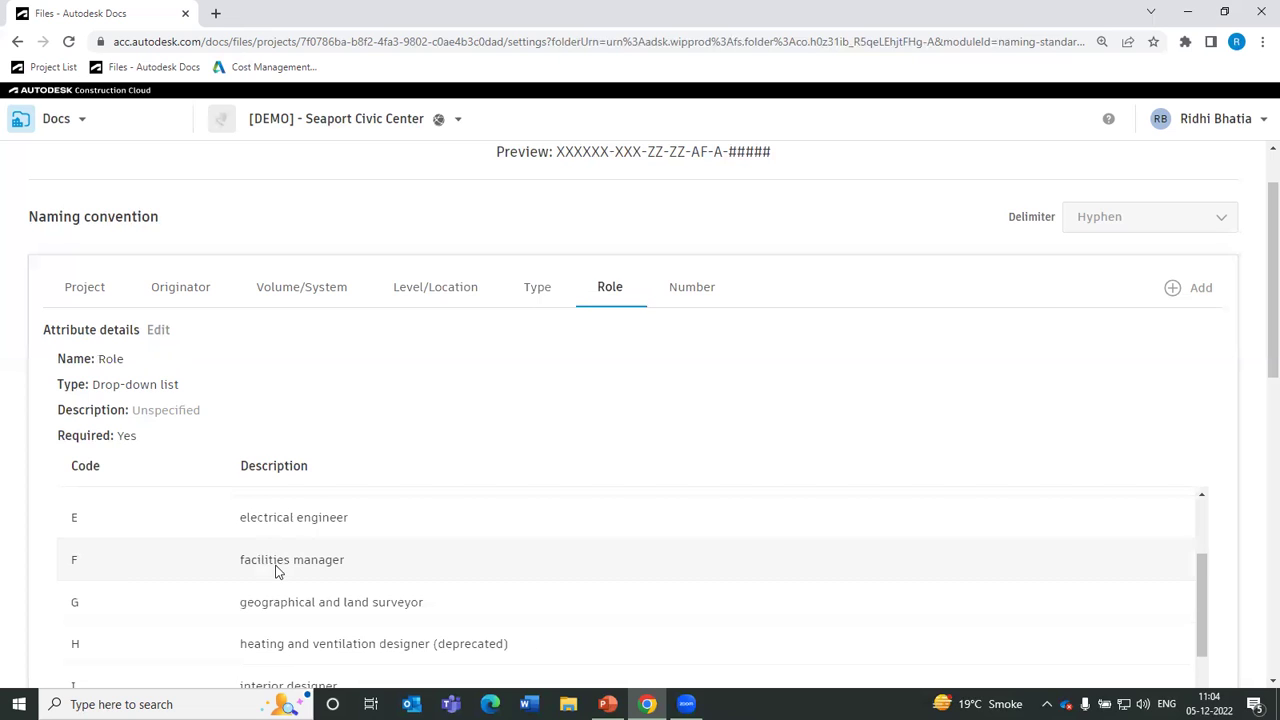
scroll(296, 632, up, 2)
click(698, 292)
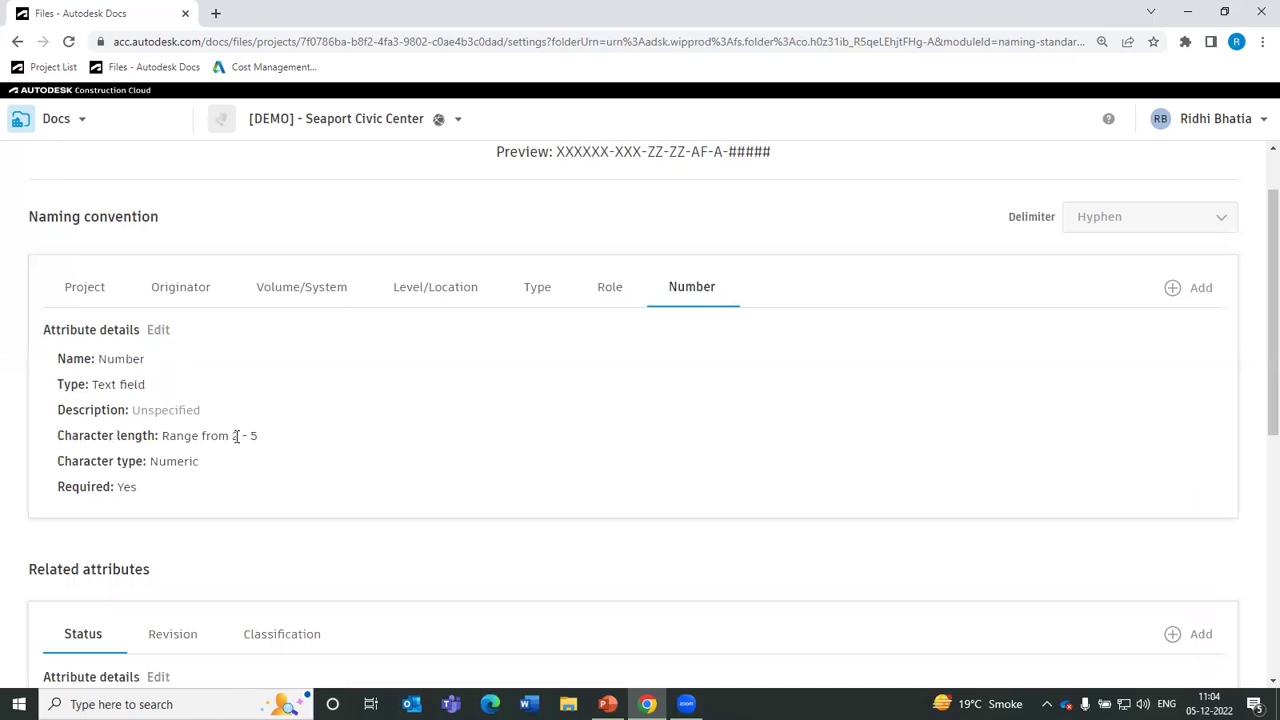
drag(233, 437, 248, 437)
click(277, 447)
Examine the related attributes: the Status codes, the Revision details and the Classification system
scroll(610, 454, down, 1)
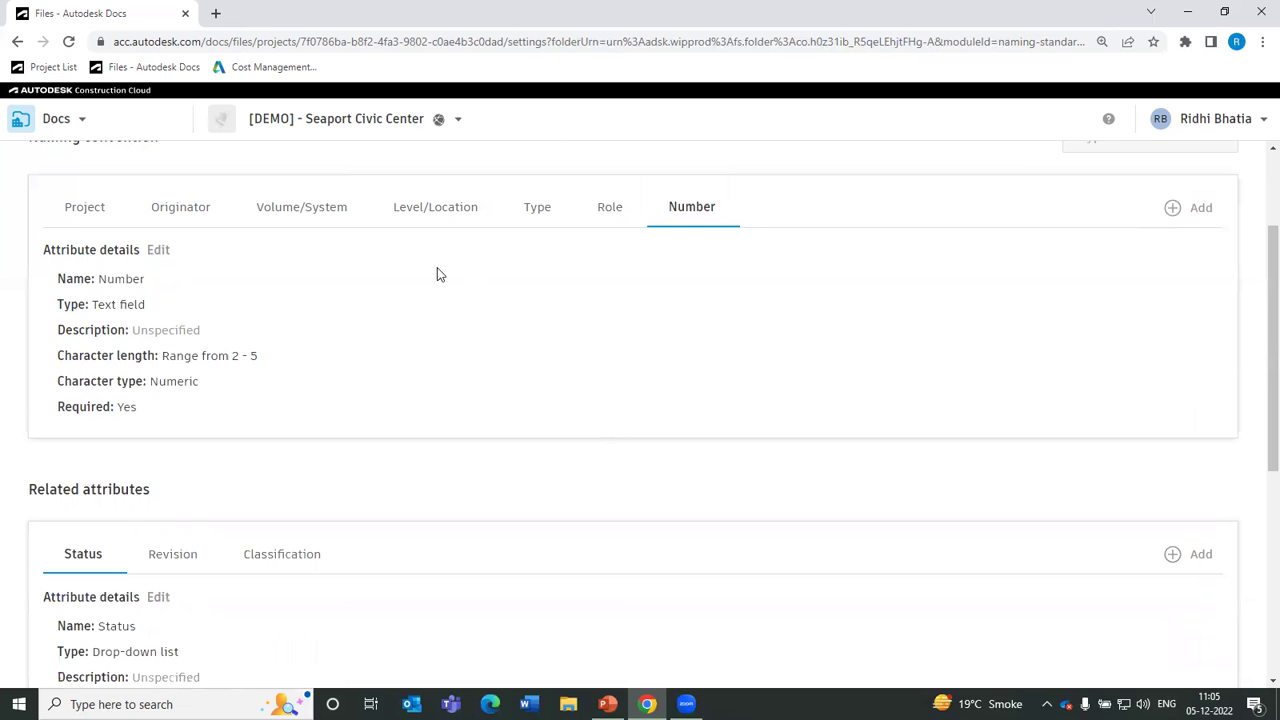
scroll(509, 195, down, 2)
scroll(505, 230, down, 2)
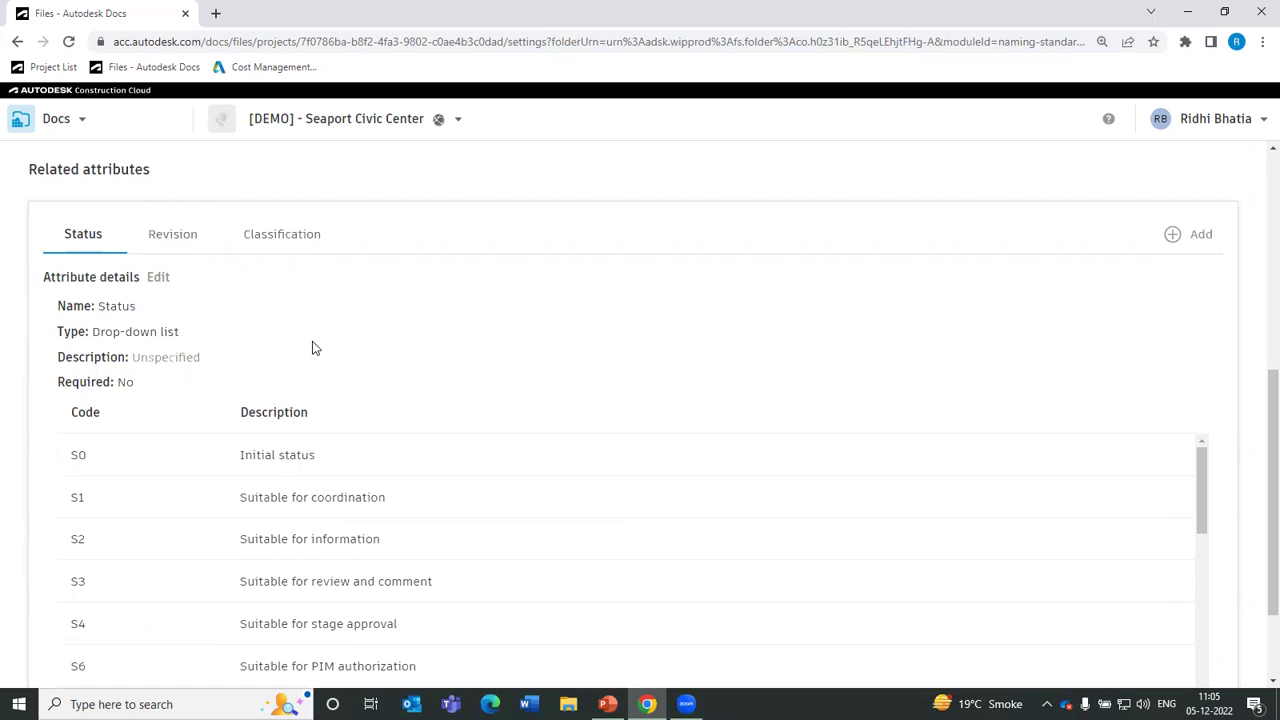
scroll(309, 338, down, 2)
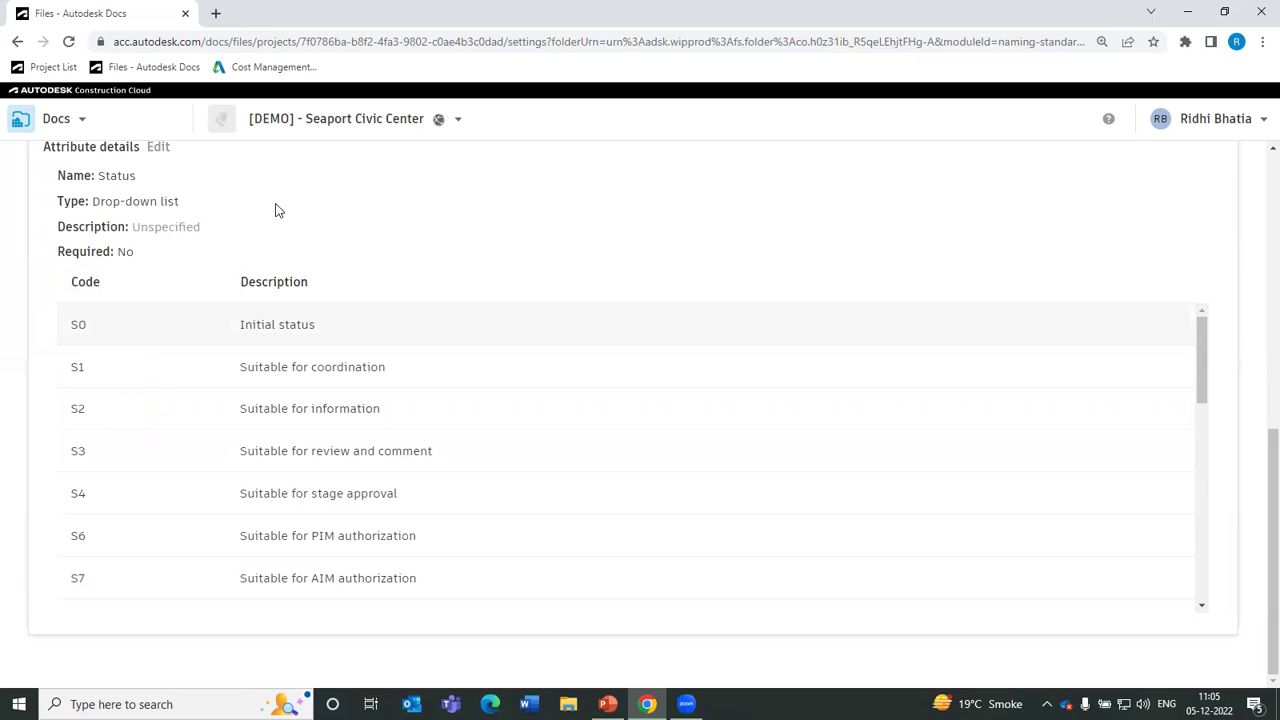
scroll(160, 196, up, 1)
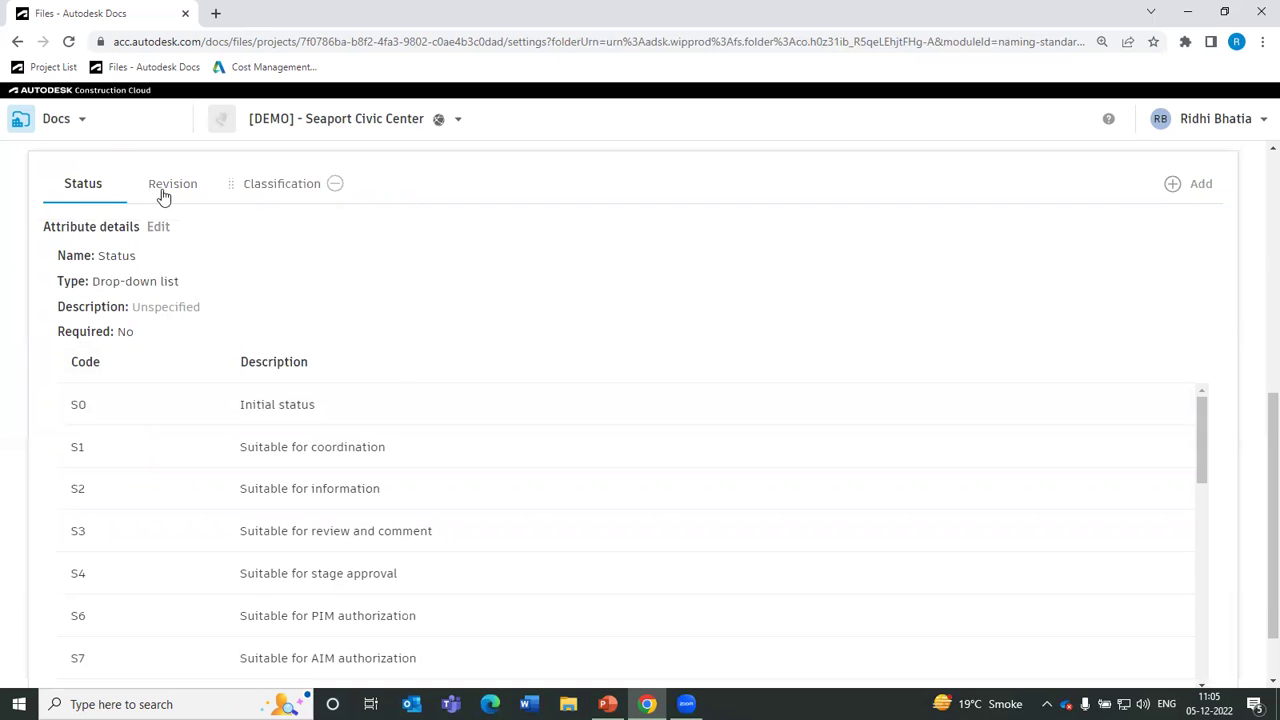
click(172, 183)
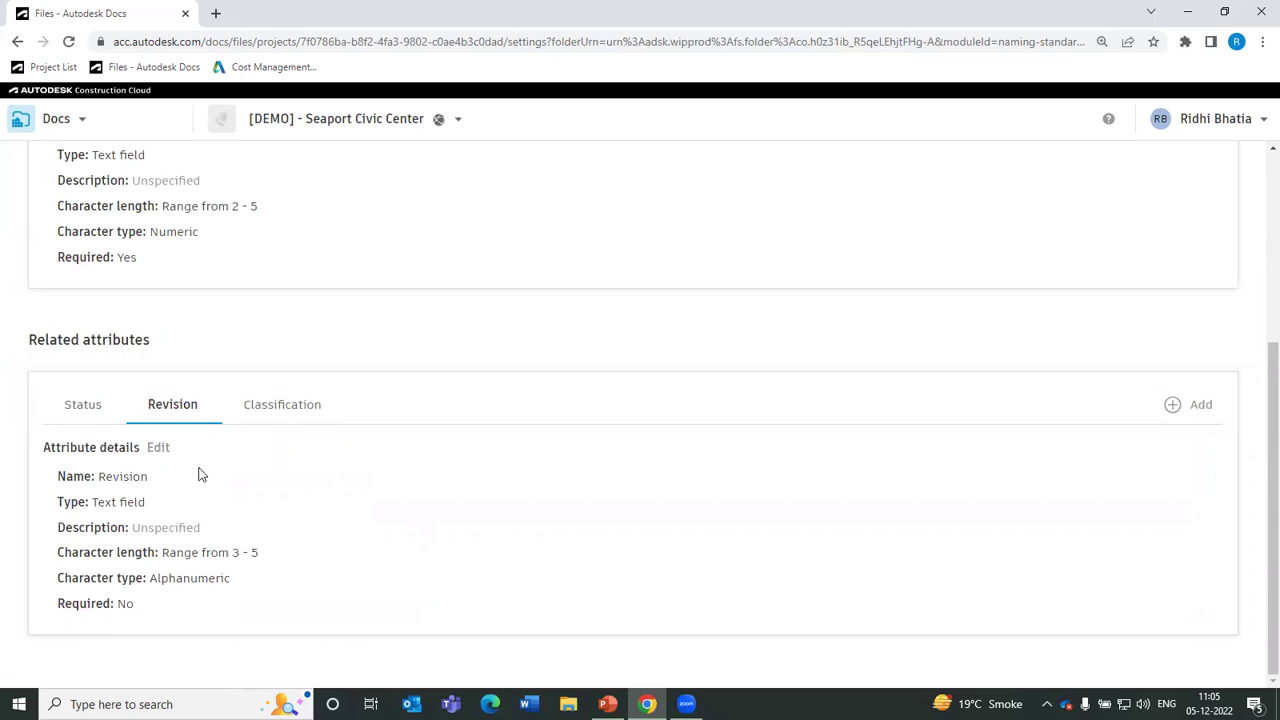
click(283, 405)
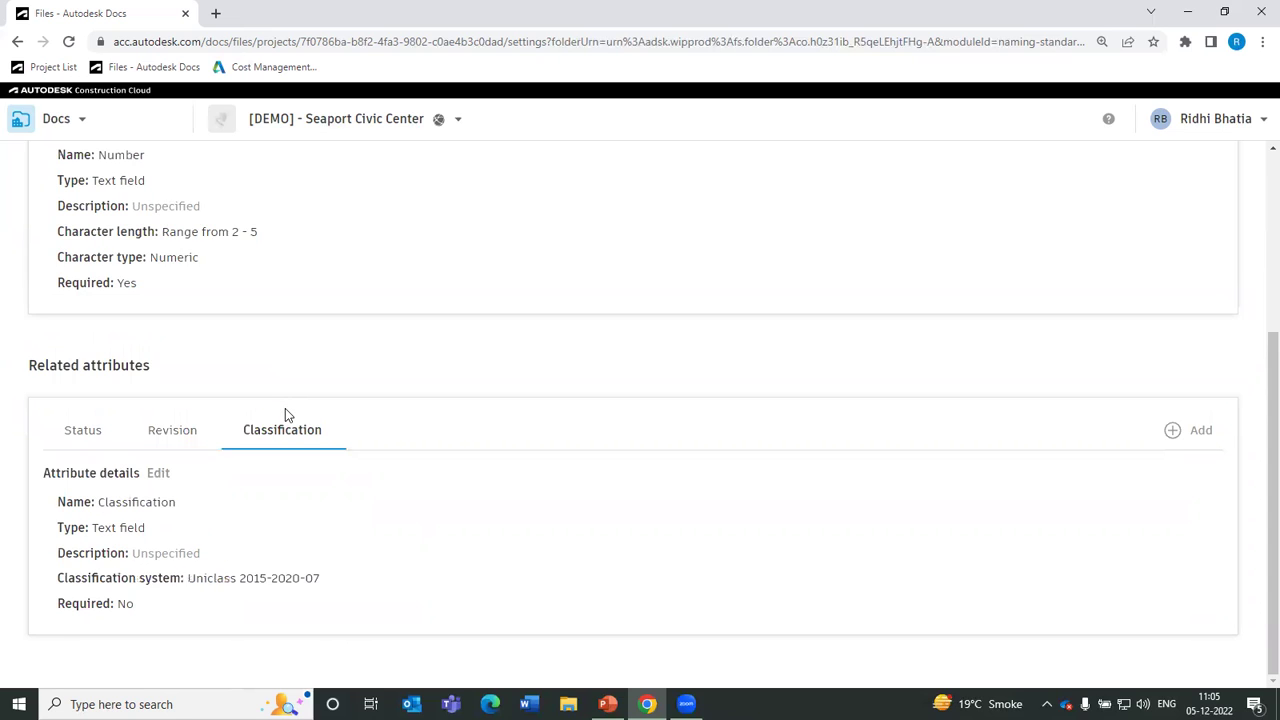
drag(189, 578, 216, 578)
drag(350, 583, 352, 584)
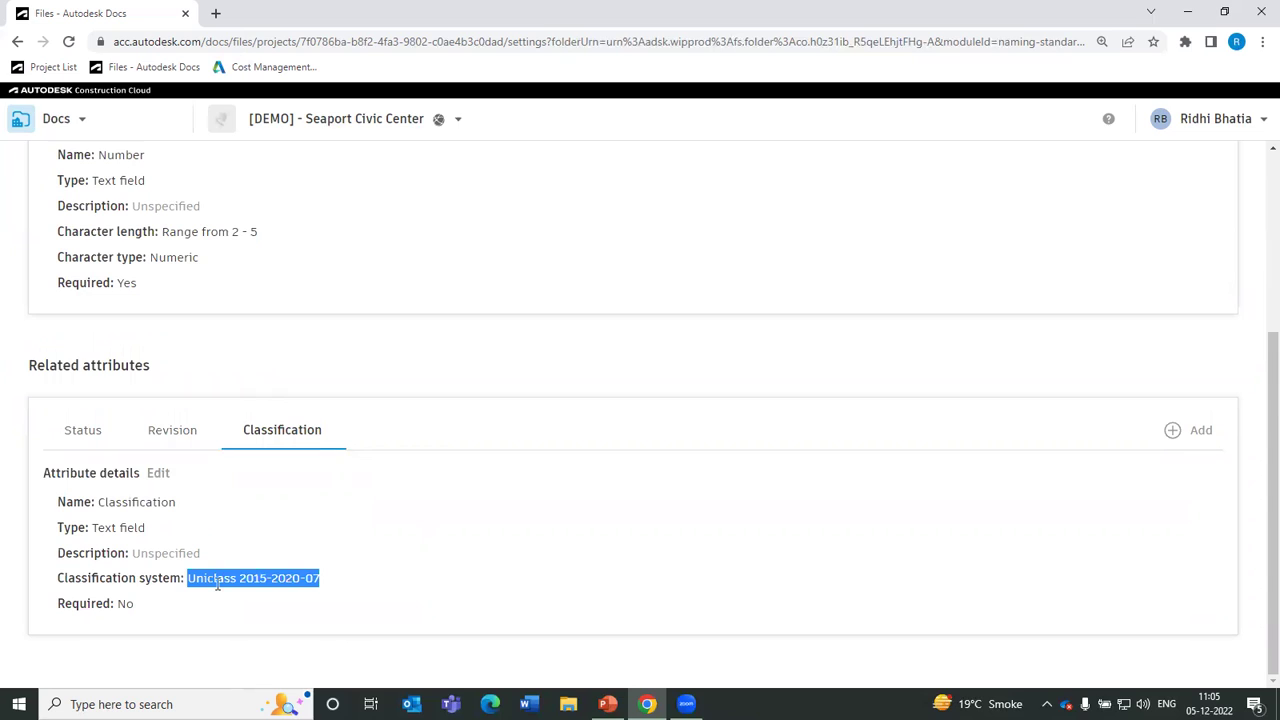
click(205, 550)
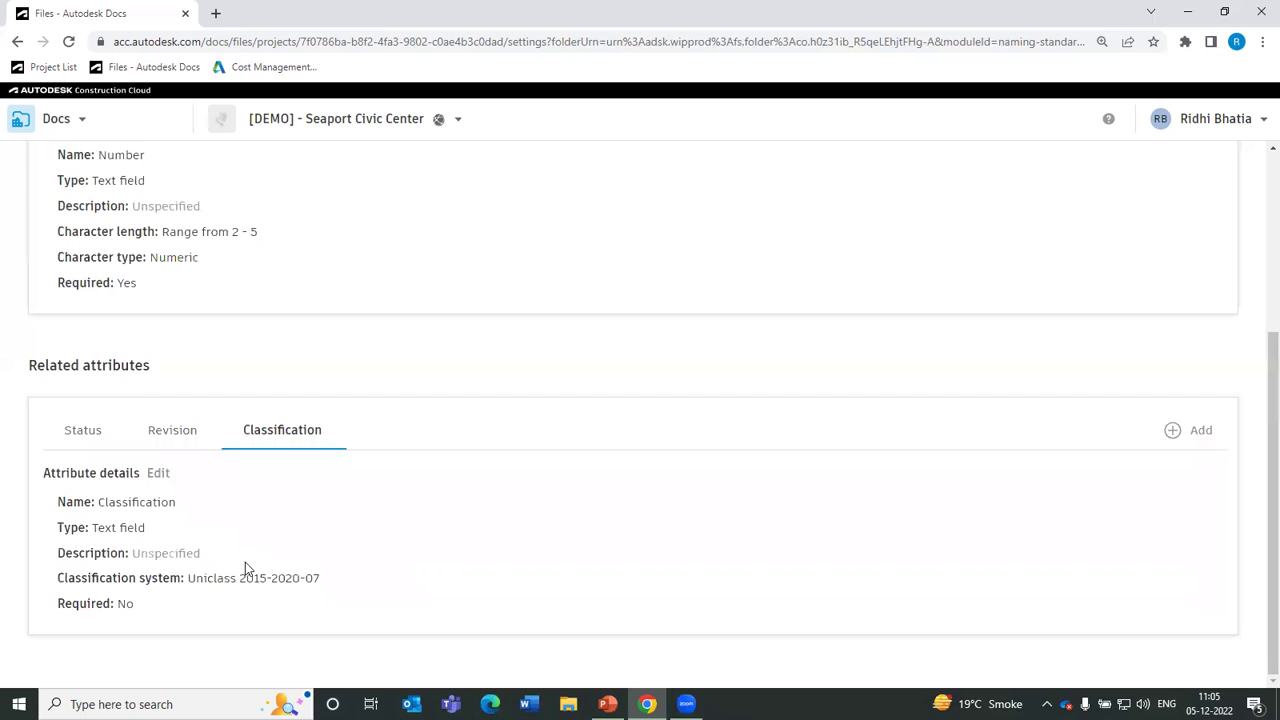
Check the file name preview of the naming standard and leave the customization without saving
scroll(245, 562, up, 3)
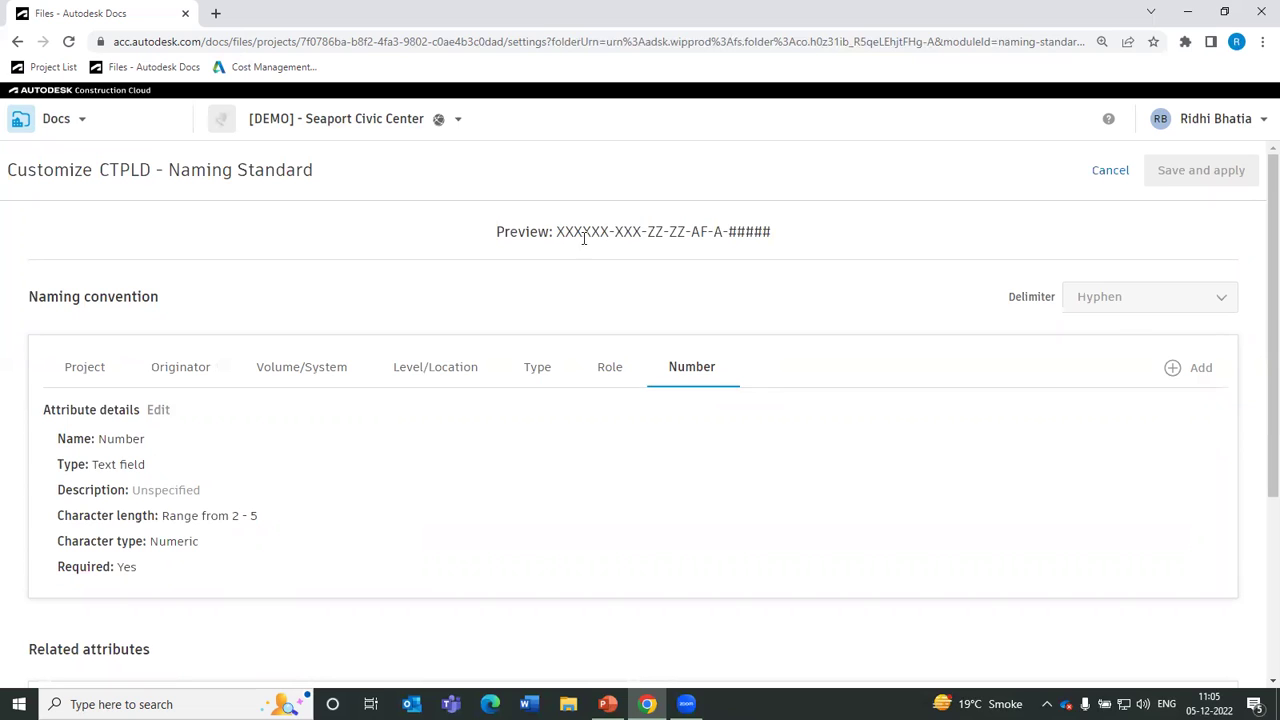
triple_click(770, 240)
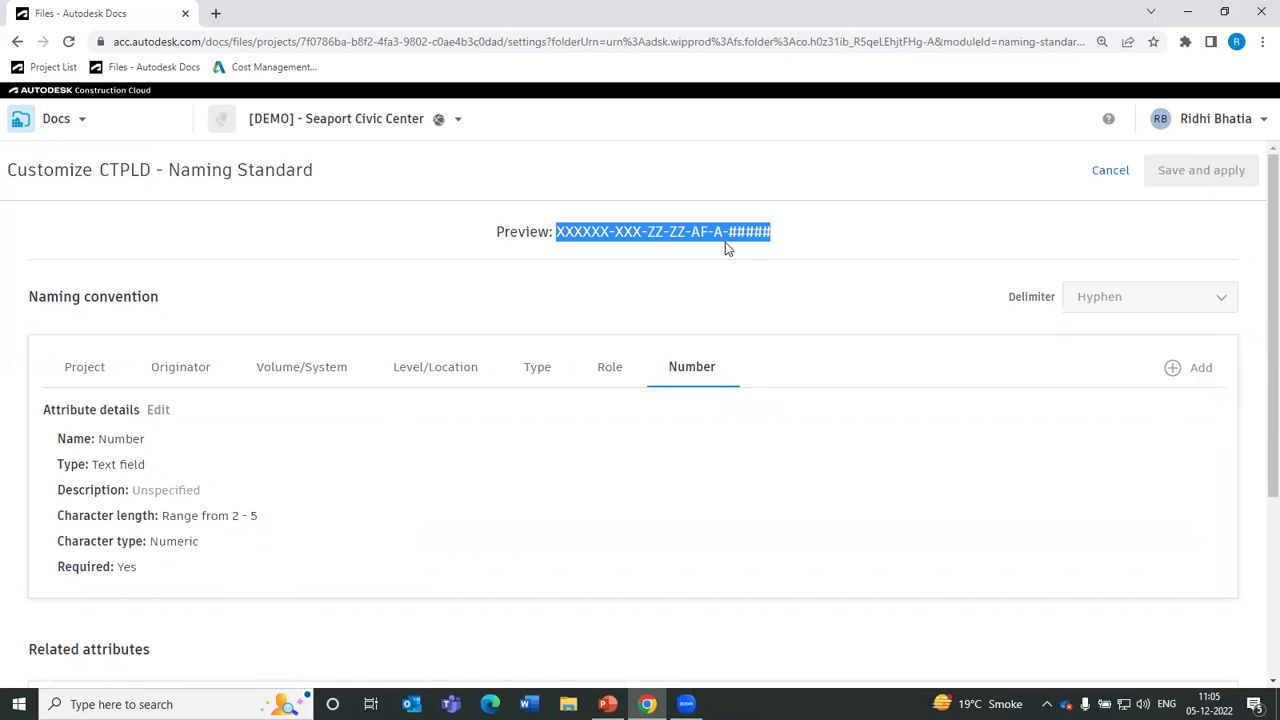
click(726, 250)
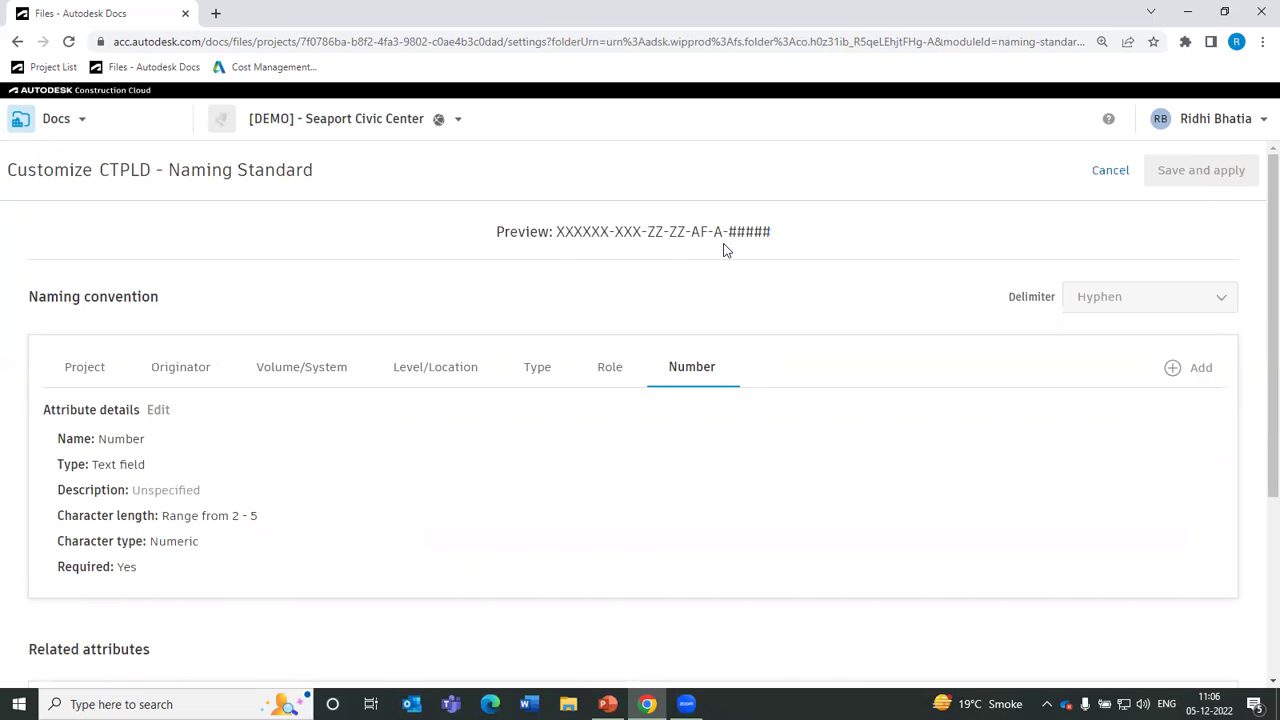
click(1127, 172)
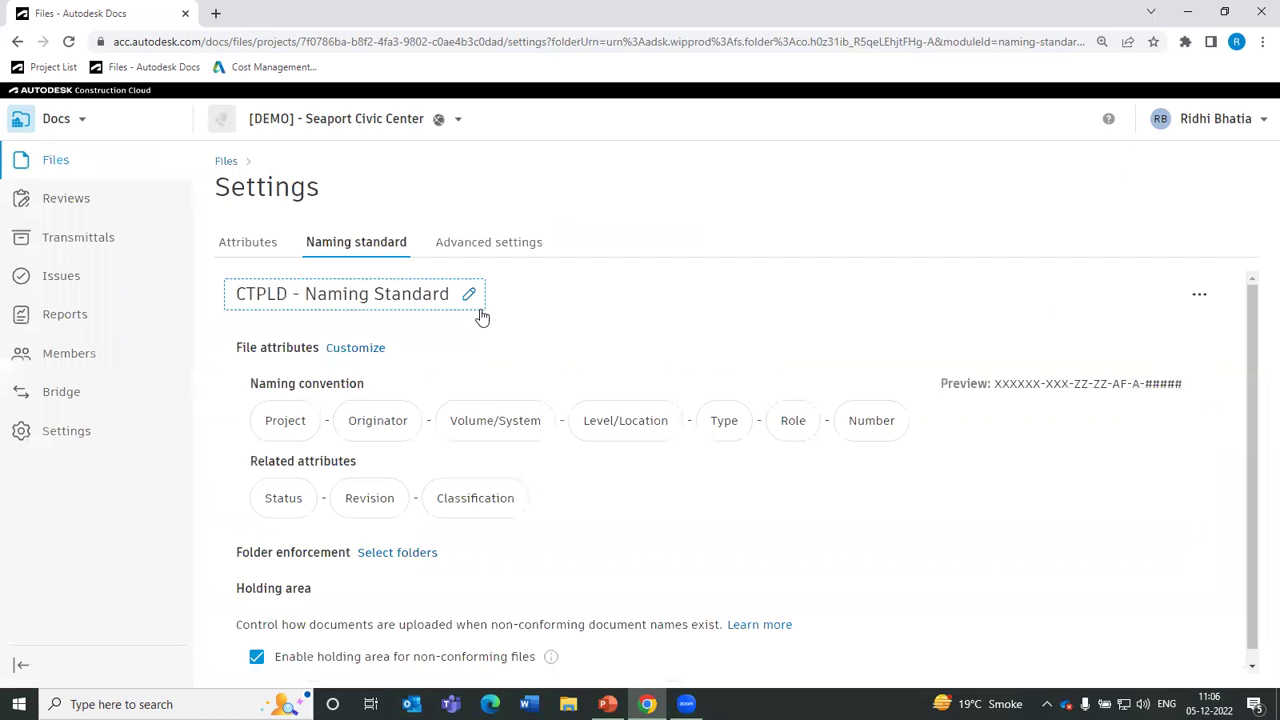
Return from the naming standard settings to the project files and expand the 3. Detailed Design folder
scroll(455, 413, down, 1)
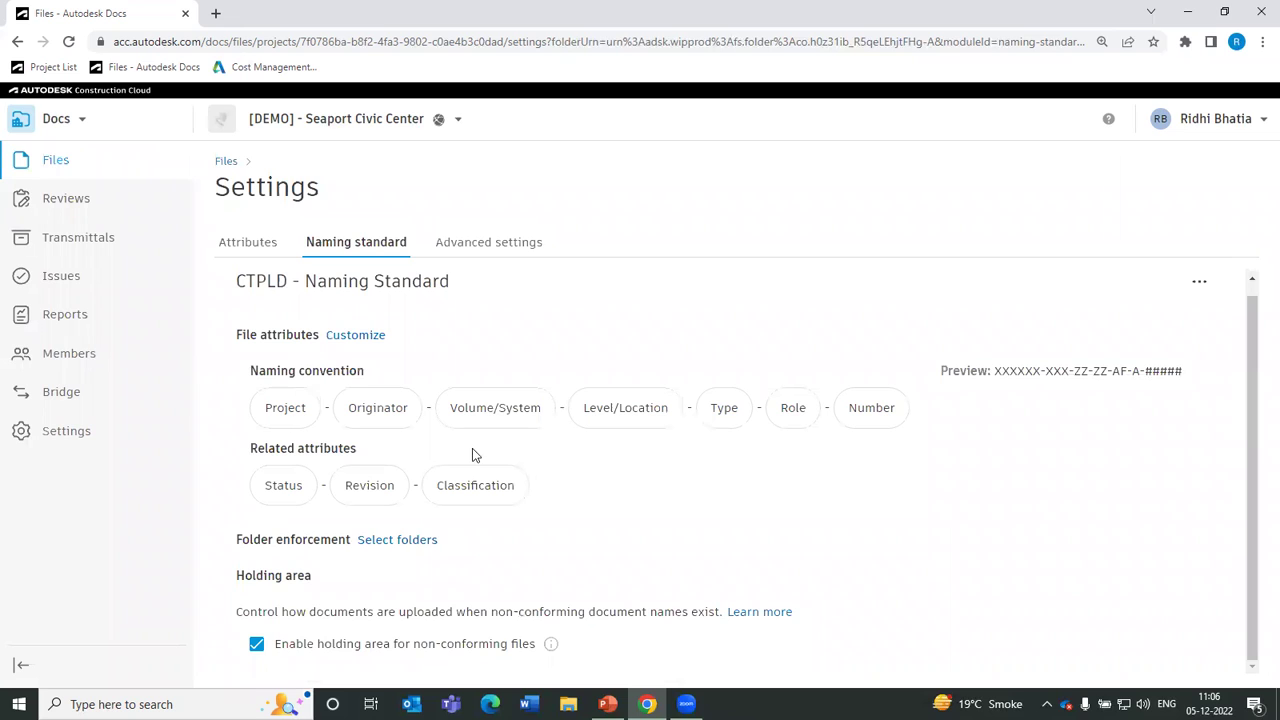
click(228, 161)
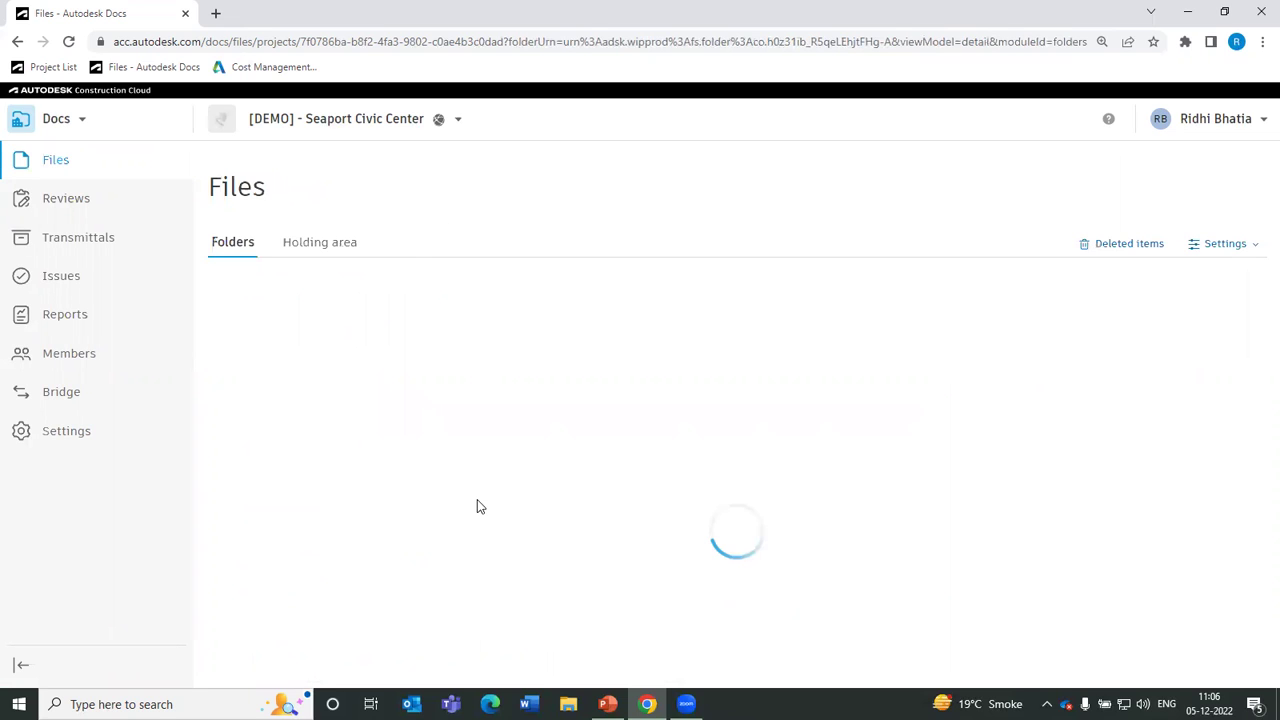
click(232, 442)
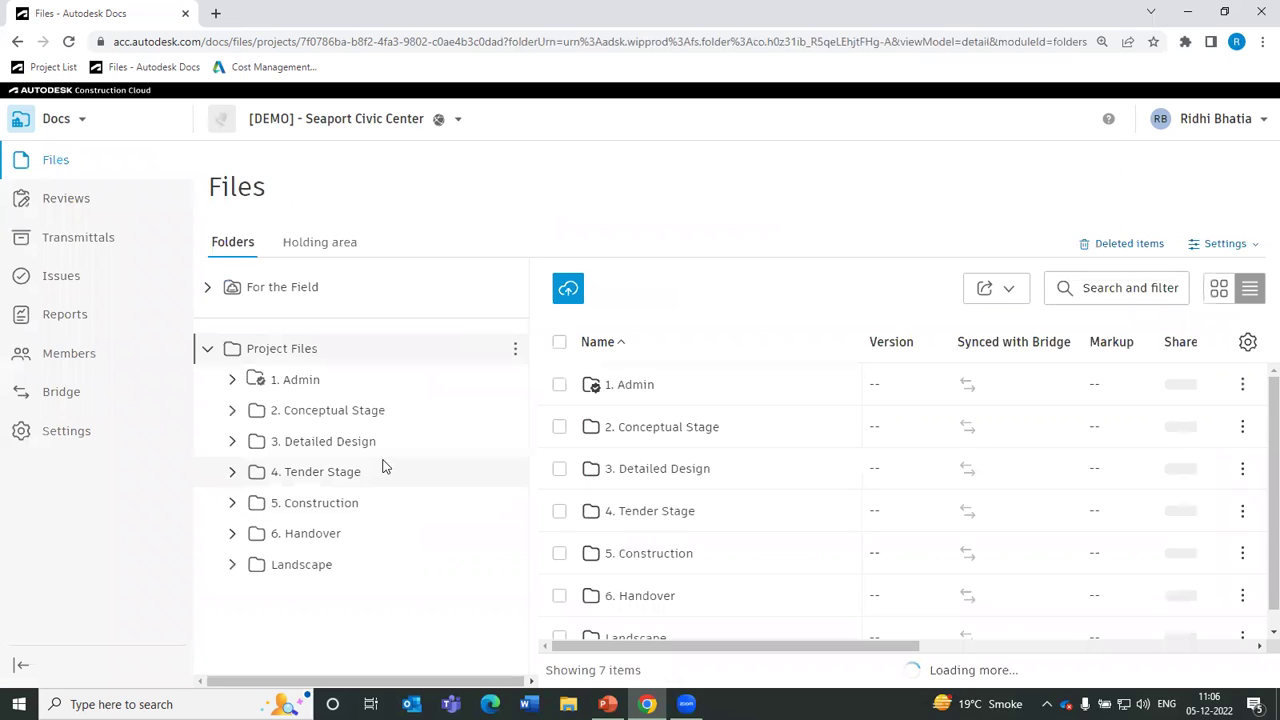
Try to enforce the naming standard on the 3. Detailed Design folder
click(502, 451)
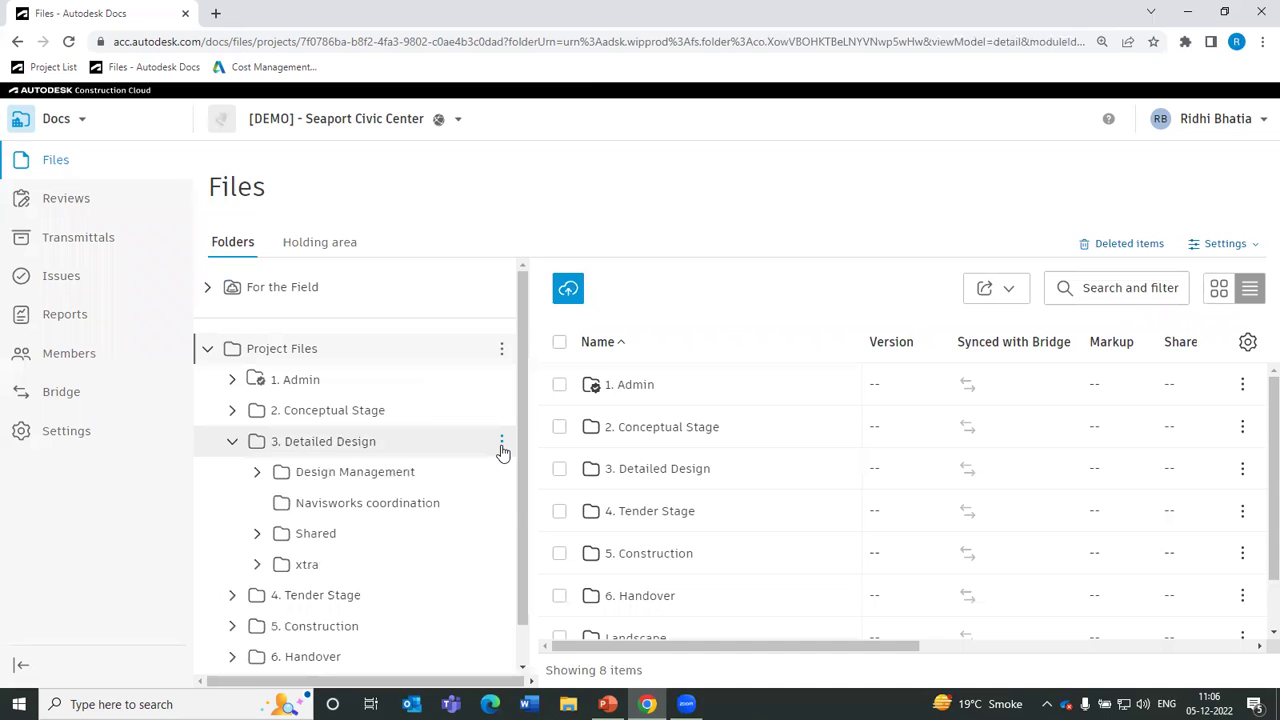
click(502, 447)
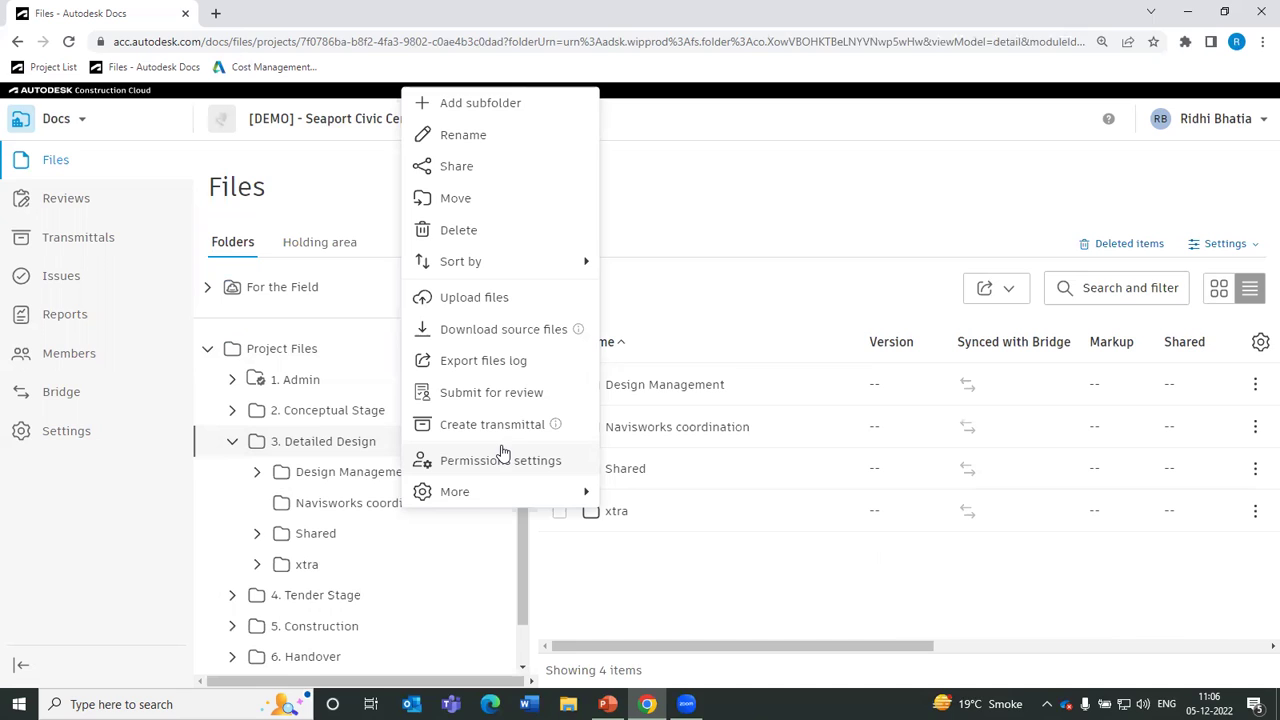
click(509, 491)
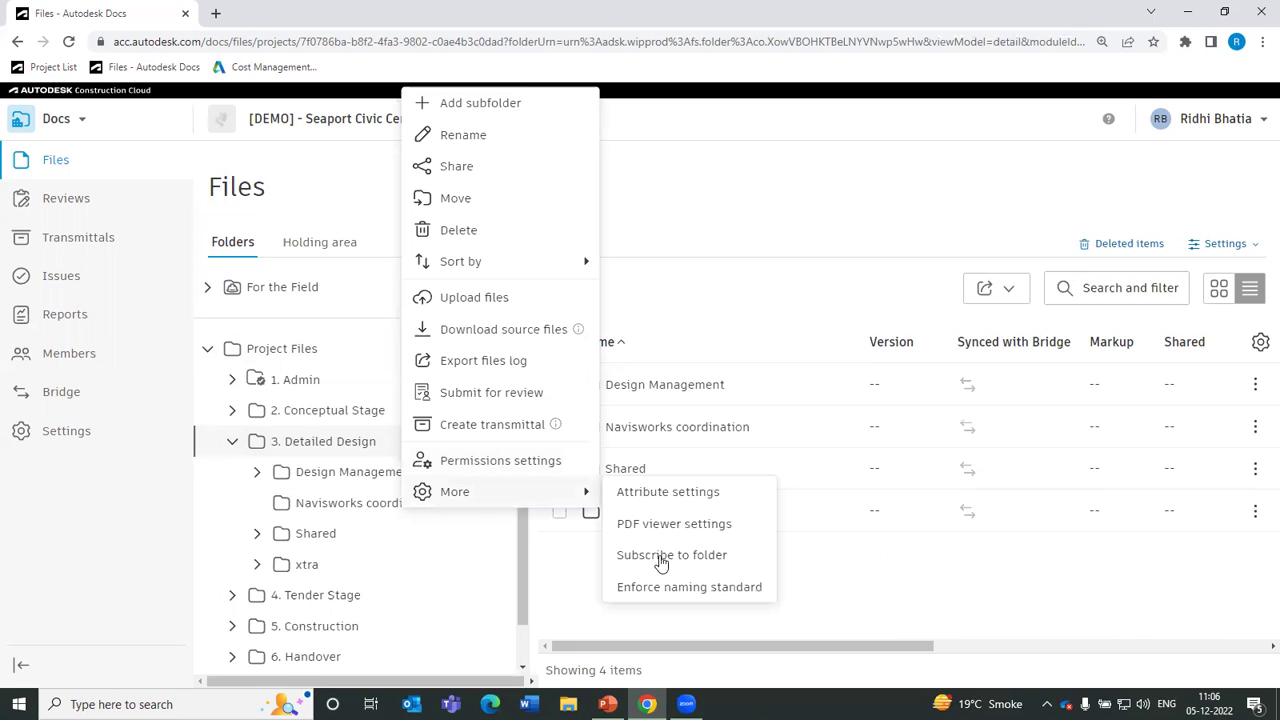
click(750, 586)
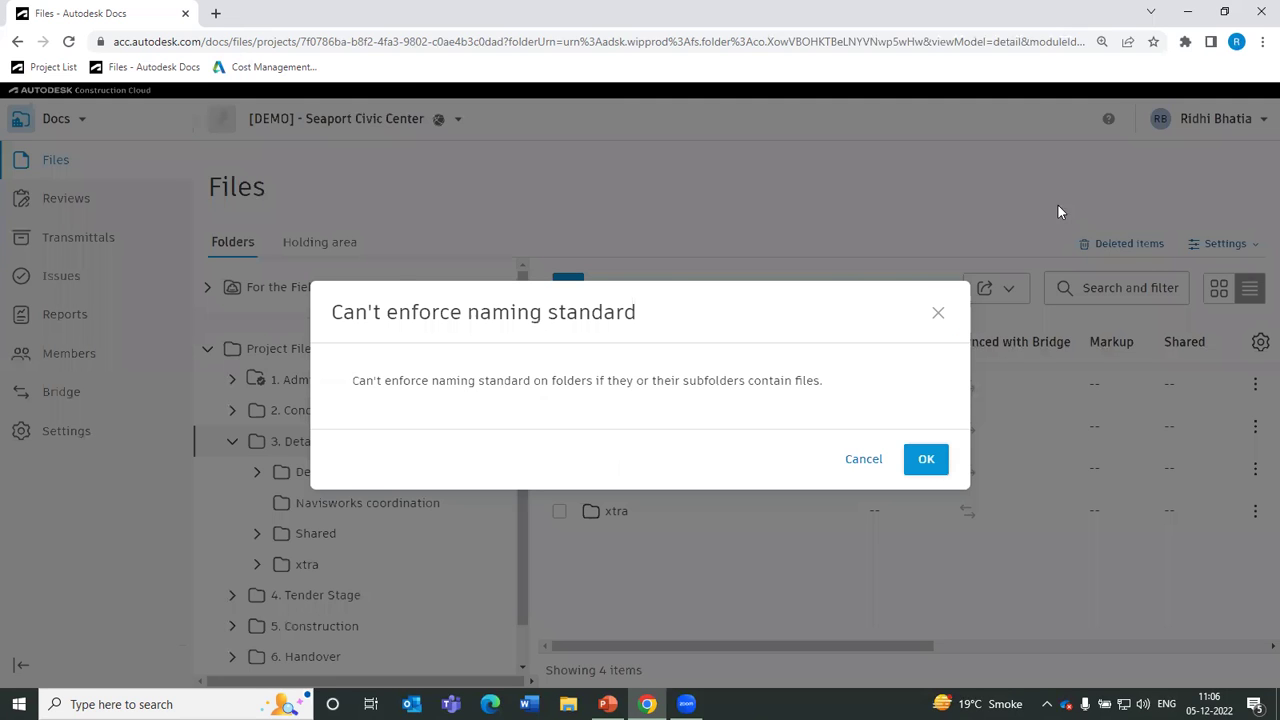
key(Escape)
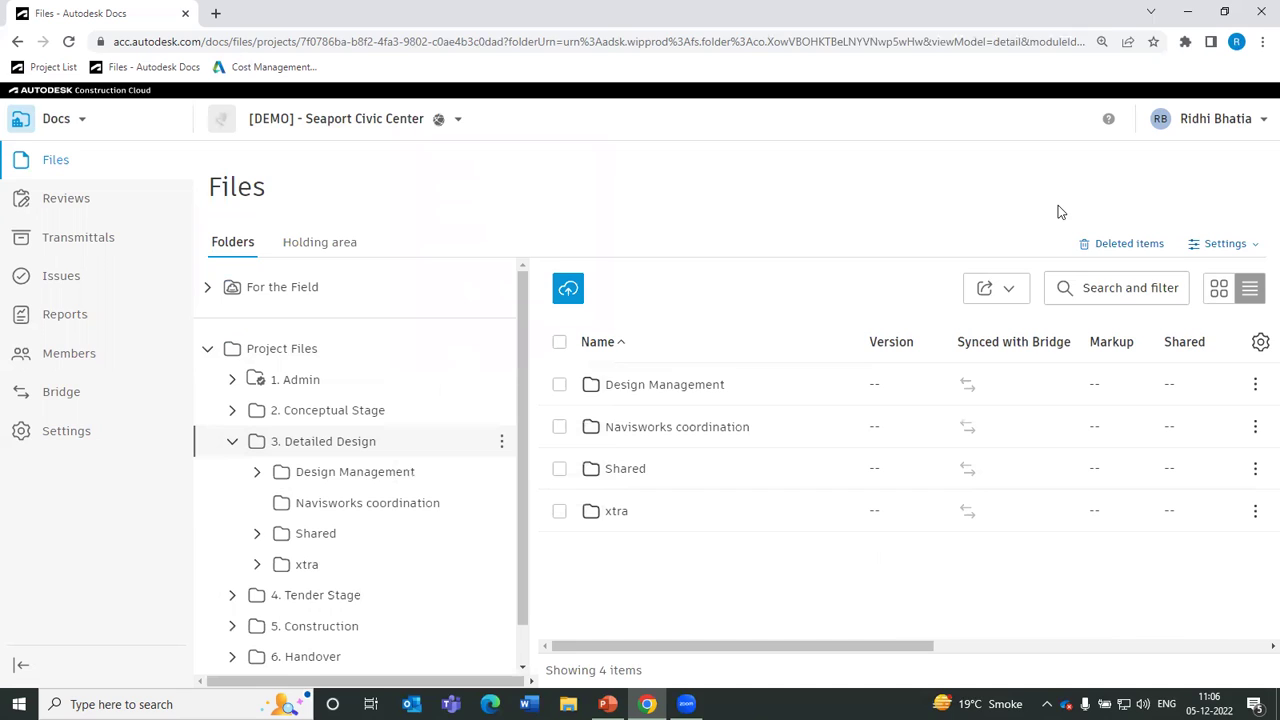